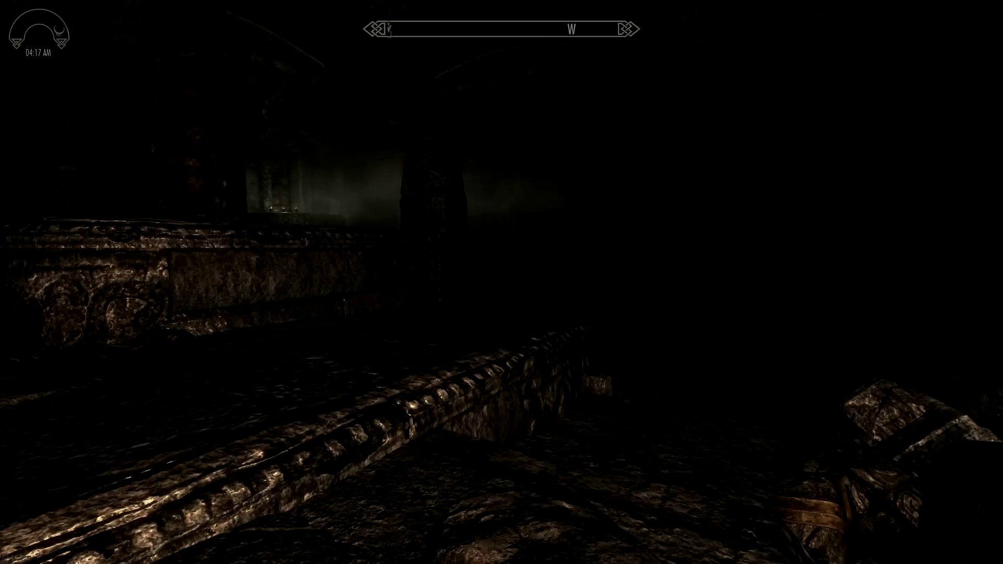
Step: Wait 24 hours in the game
key(t)
key(Right)
key(Right)
key(Right)
key(Right)
key(Right)
key(Right)
key(Right)
key(Right)
key(Right)
key(Right)
key(Right)
key(Right)
key(Right)
key(Right)
key(Right)
key(Right)
key(Right)
key(Right)
key(Right)
key(Right)
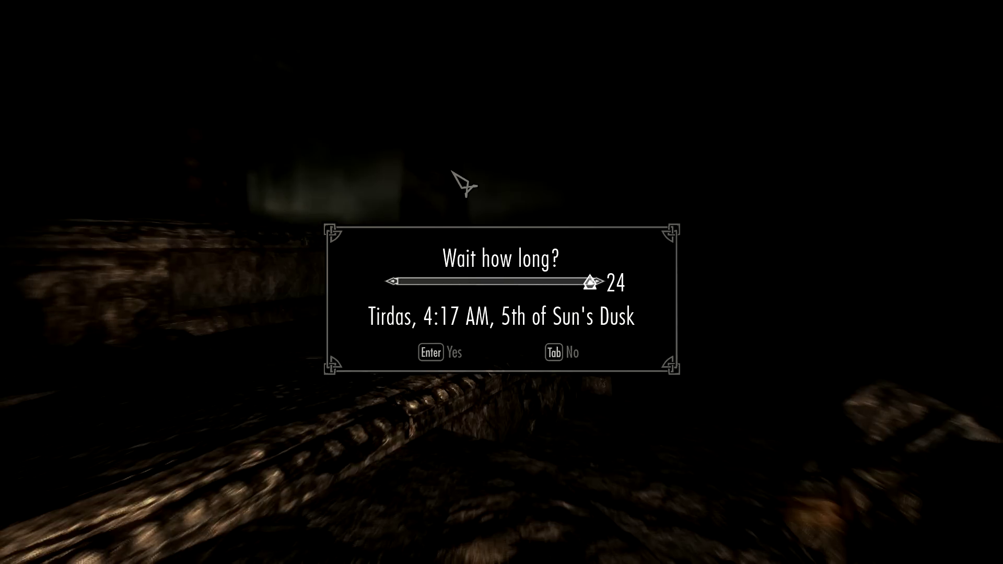
key(Return)
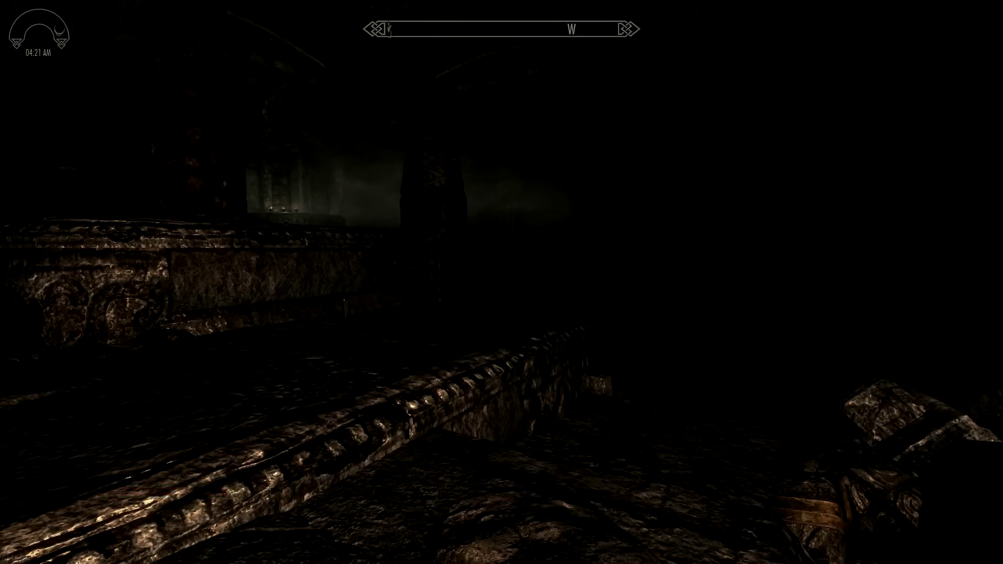
Step: Reset and clear the Better Vampires mod from its Troubleshooting and Cleanup configuration, and return to the game to apply it
key(Escape)
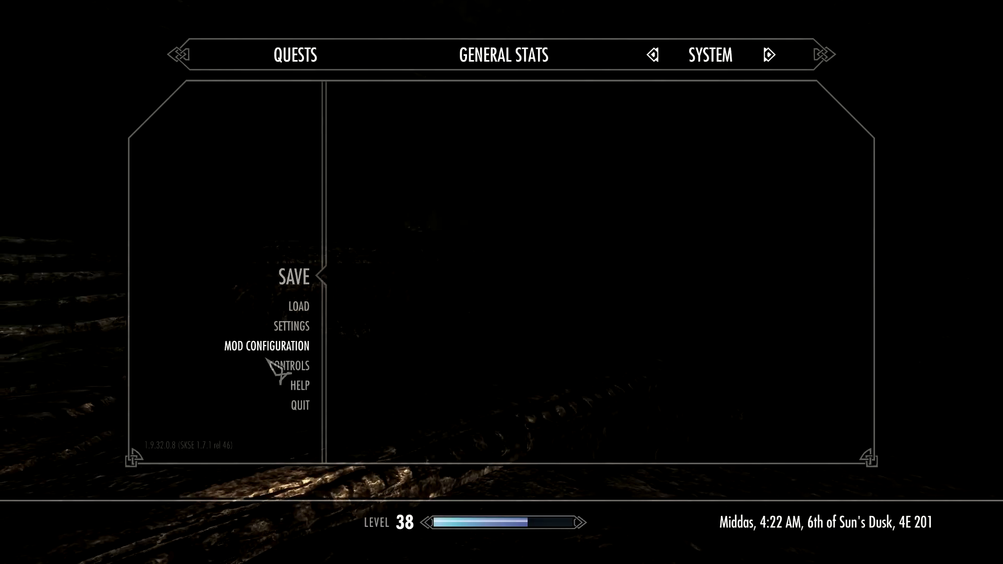
click(277, 347)
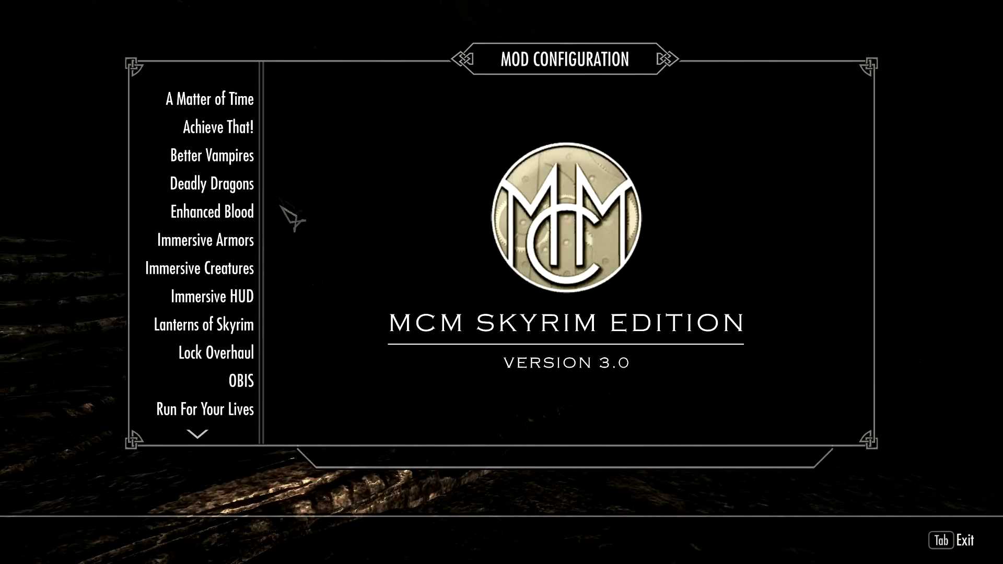
click(259, 157)
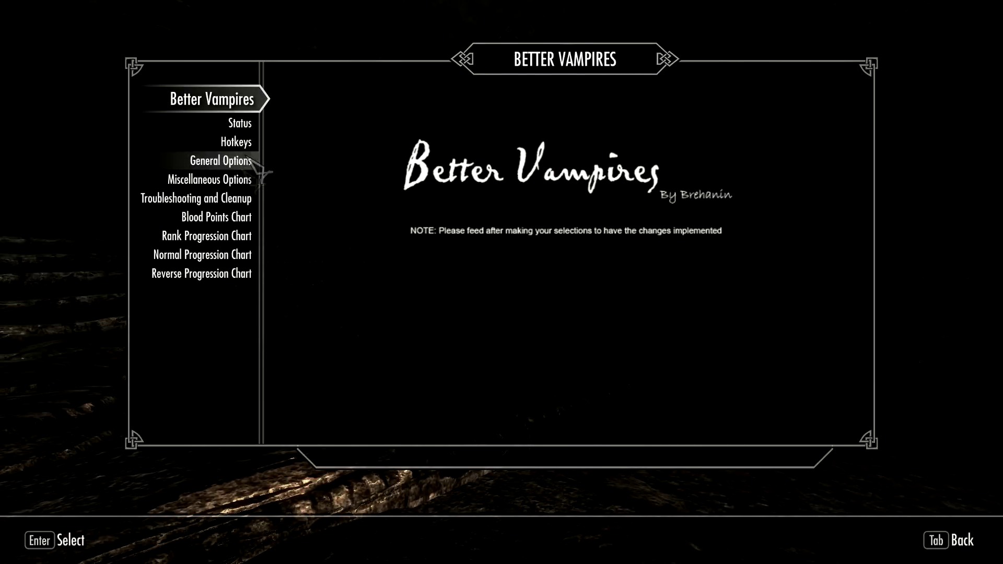
click(237, 199)
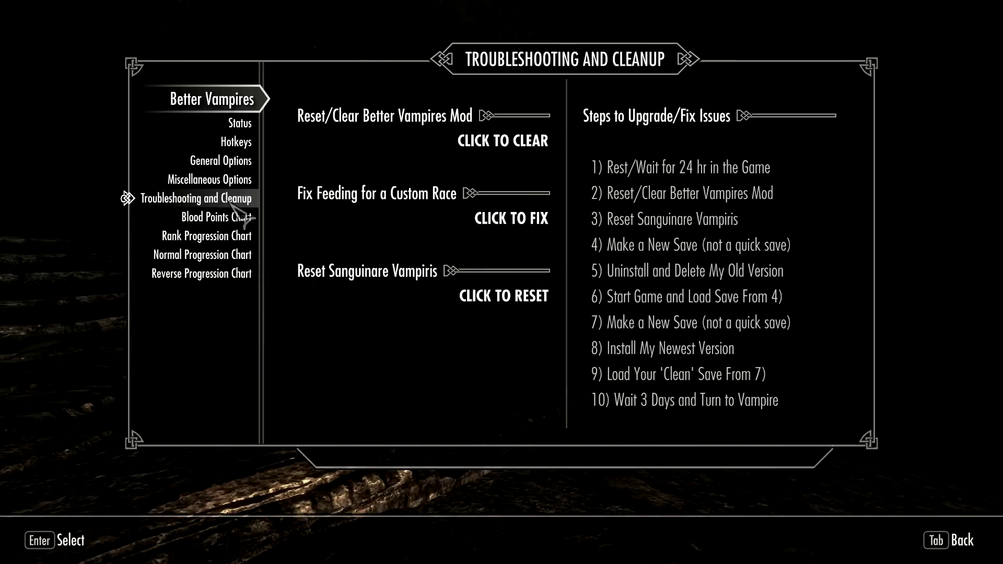
click(496, 142)
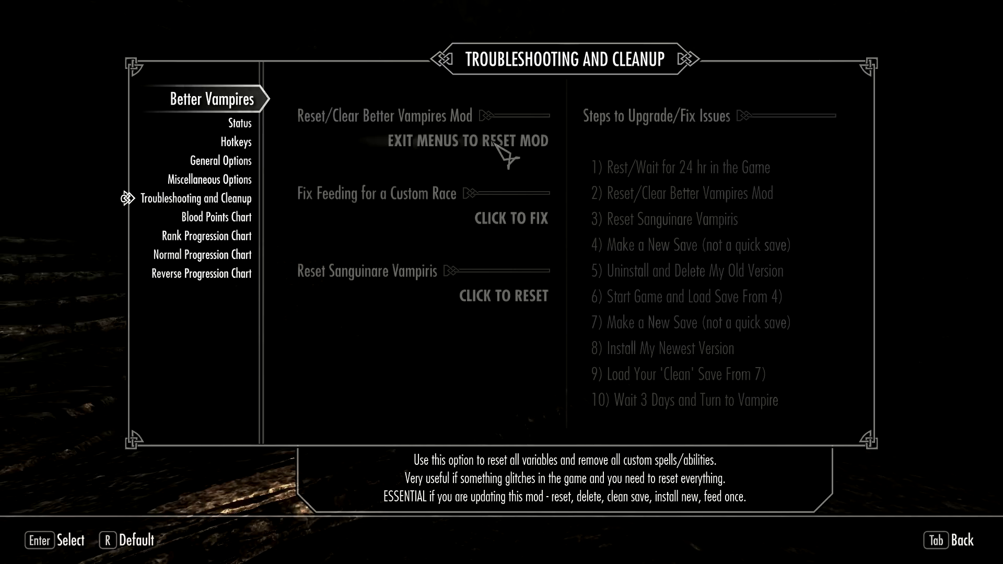
key(Tab)
key(Tab)
key(Tab)
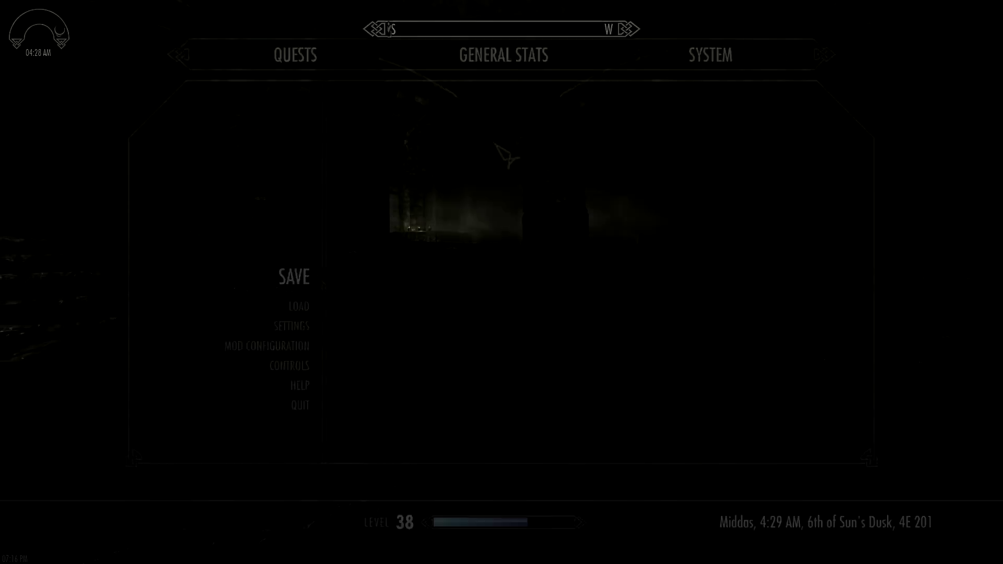
Step: Reset Sanguinare Vampiris from the Better Vampires Troubleshooting and Cleanup configuration, and leave the configuration to apply it
click(269, 348)
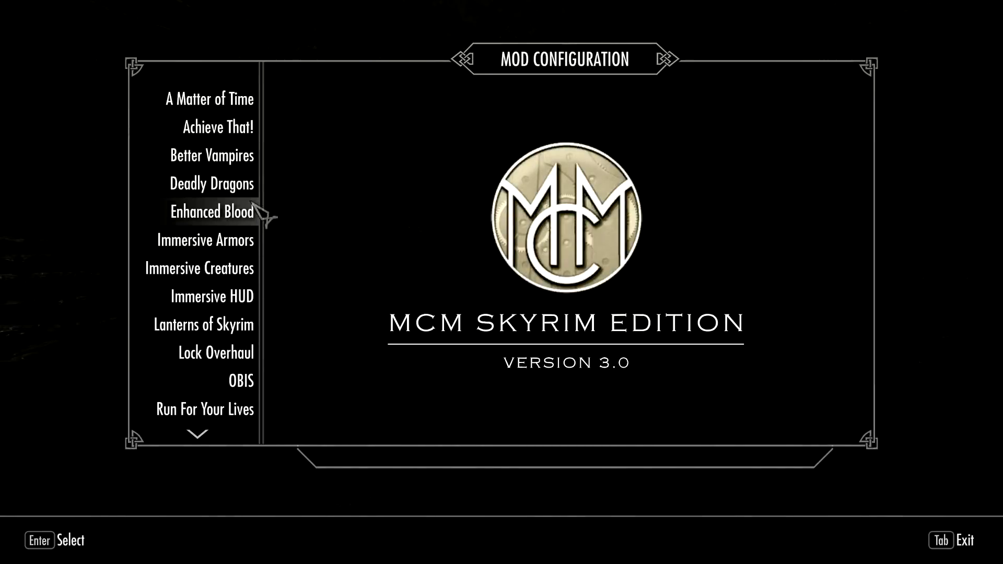
click(235, 157)
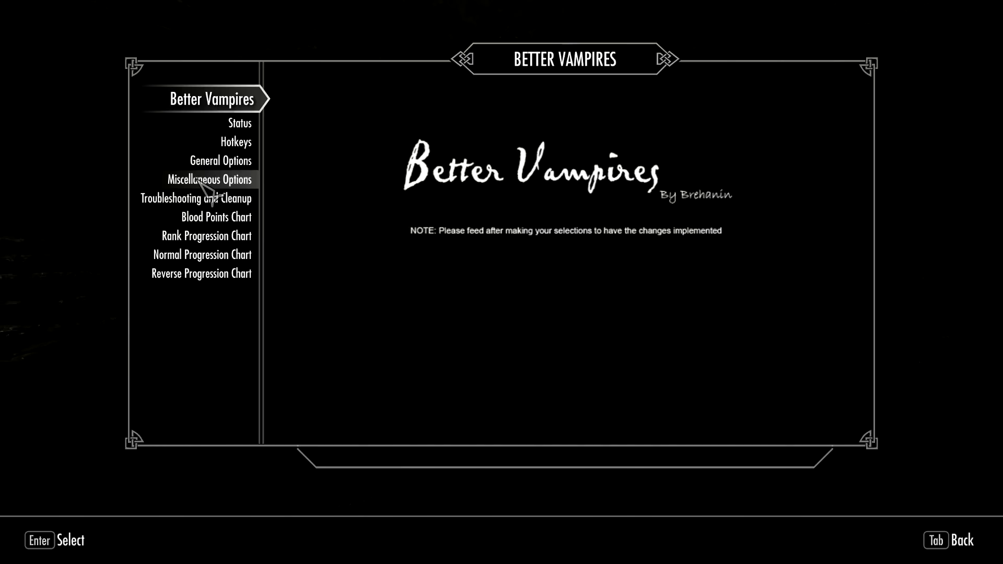
click(206, 201)
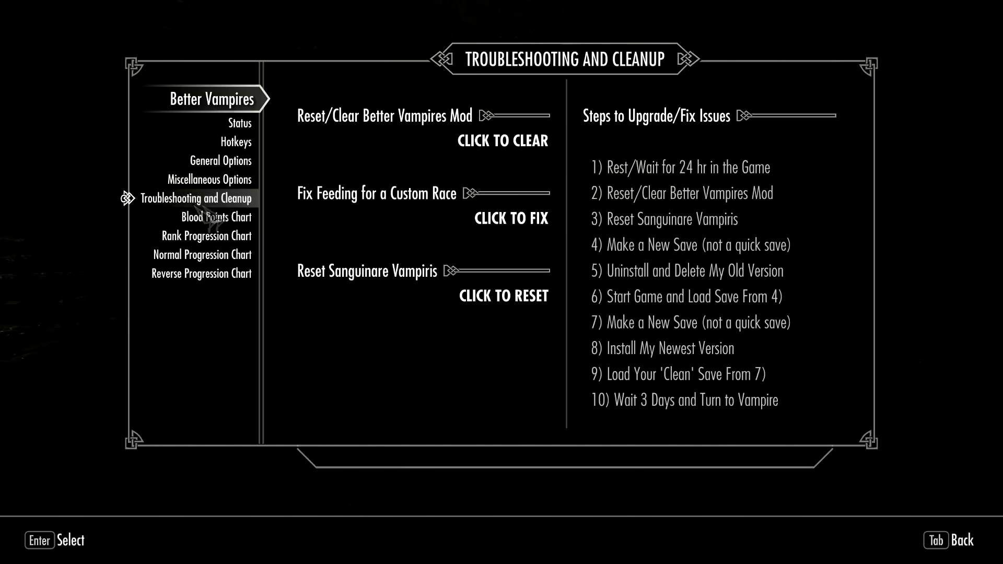
click(506, 297)
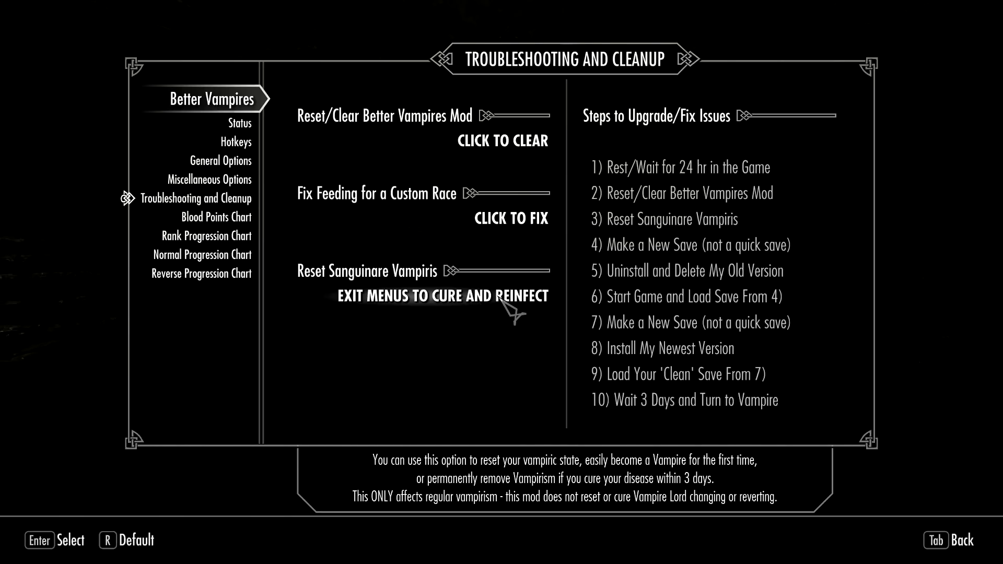
key(Tab)
key(Tab)
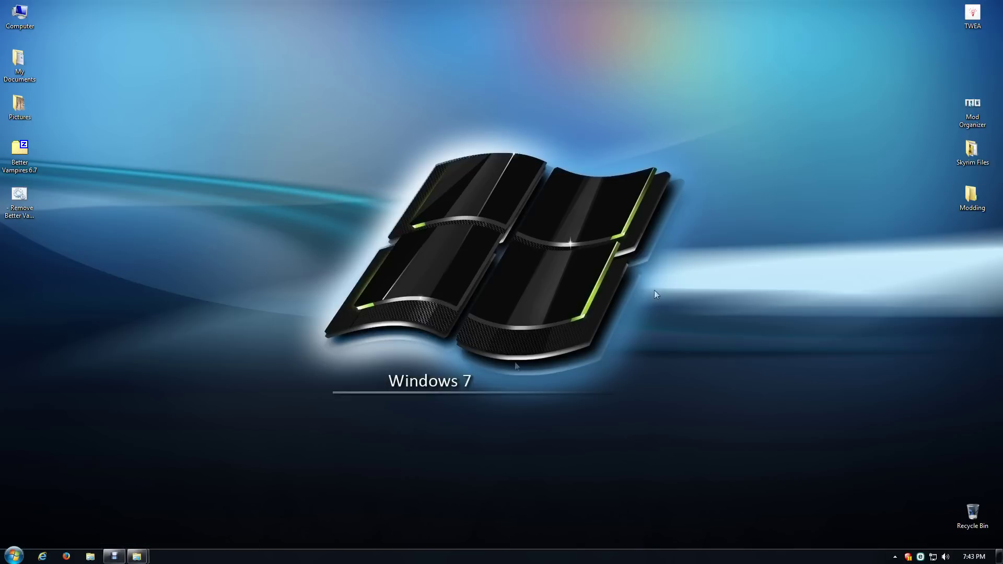
Step: Switch to the ModOrganizer mods folder in Windows Explorer, locate the Better Vampires 6.7 folder, and minimize the window
mouse_move(141, 557)
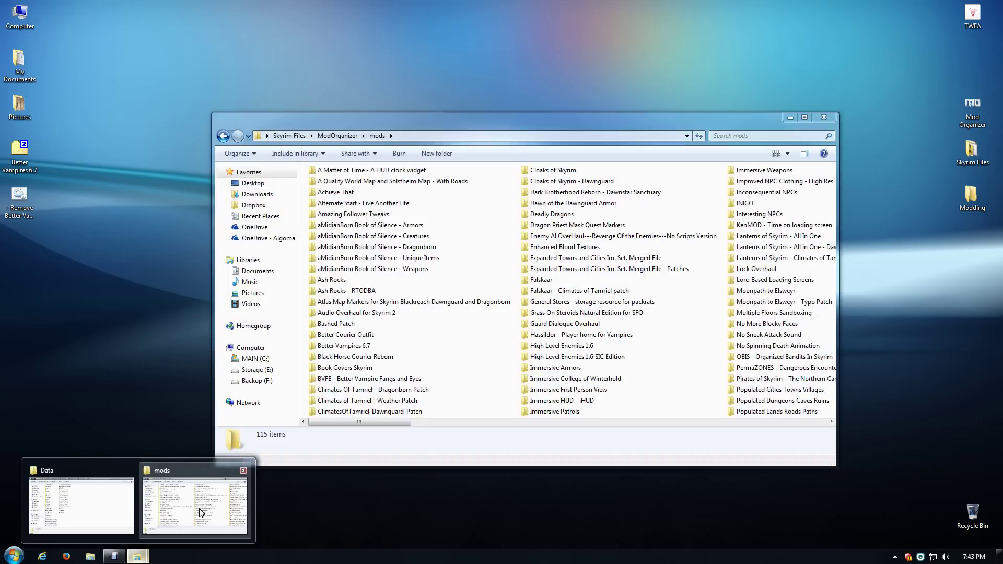
click(196, 520)
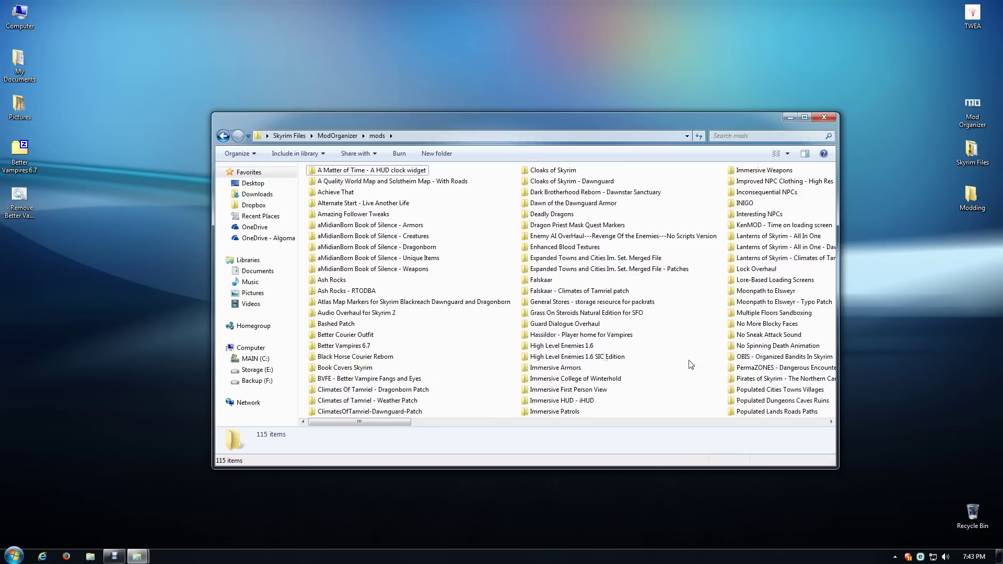
click(359, 347)
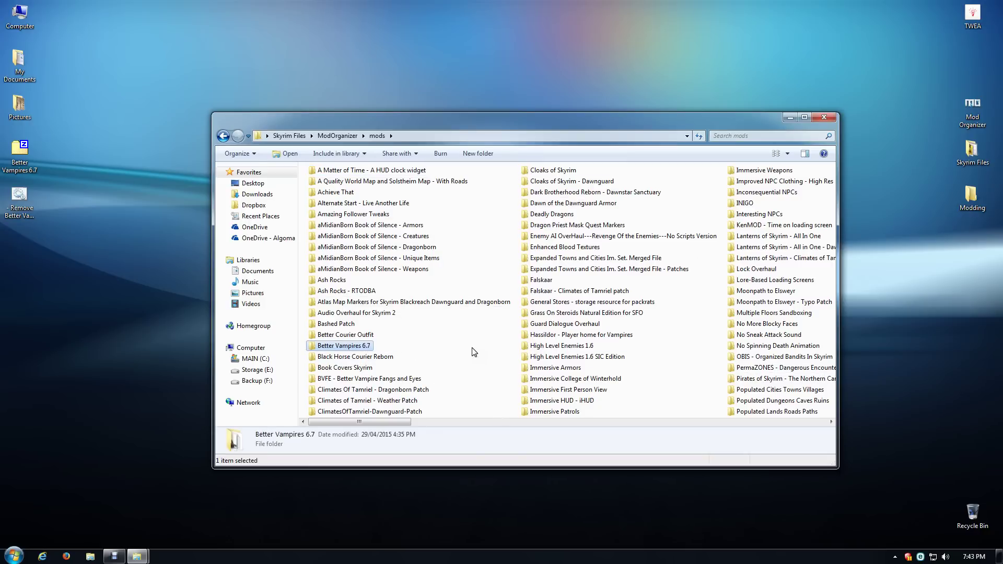
click(790, 117)
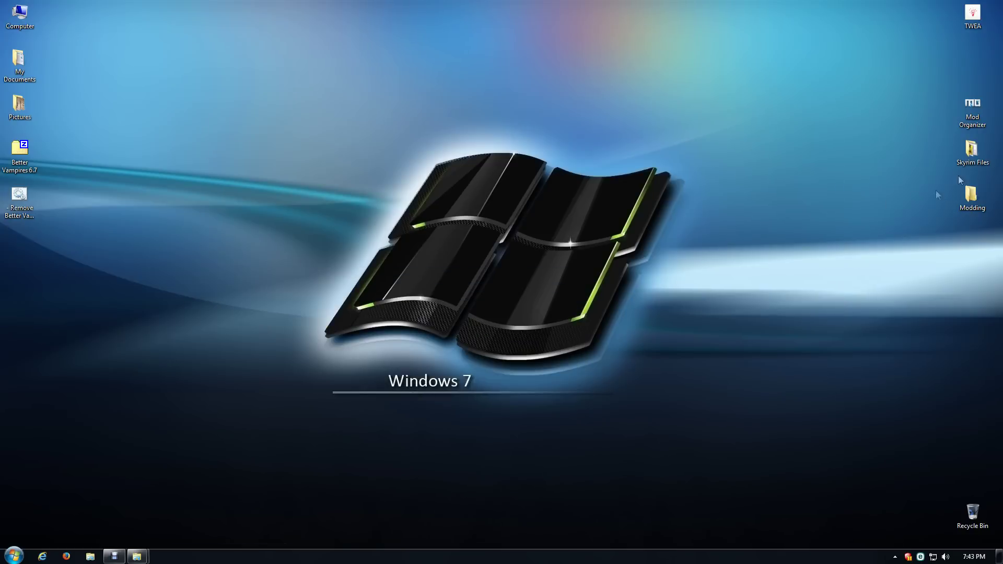
Step: Open Mod Organizer, remove the Better Vampires 6.7 mod from the installed mods, and close the program
double_click(973, 114)
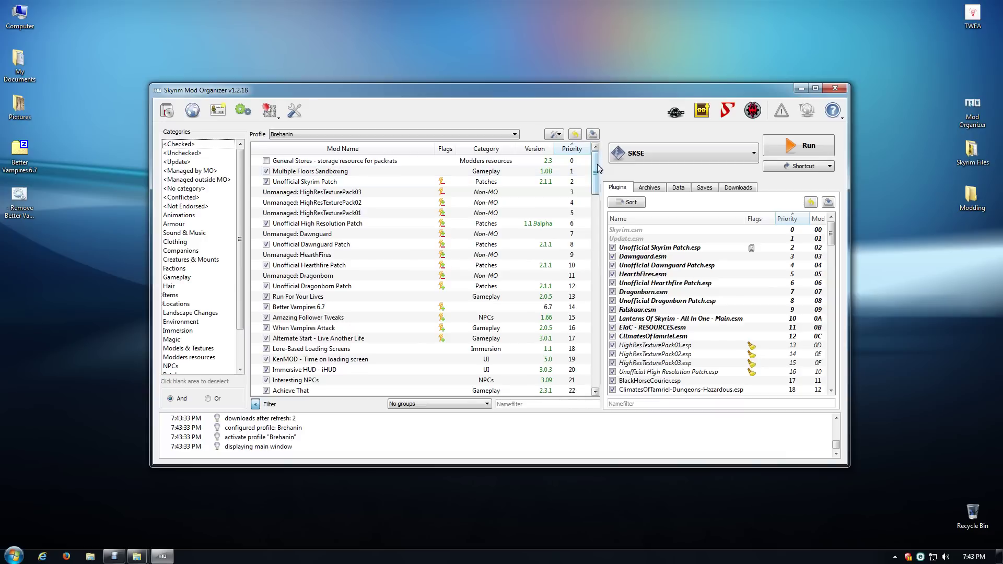
drag(601, 168, 598, 203)
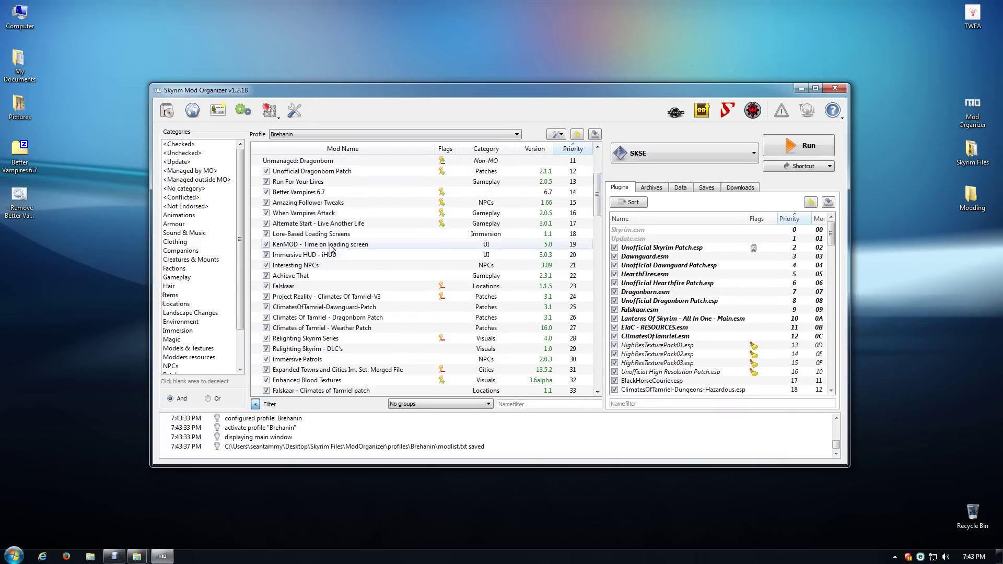
click(325, 192)
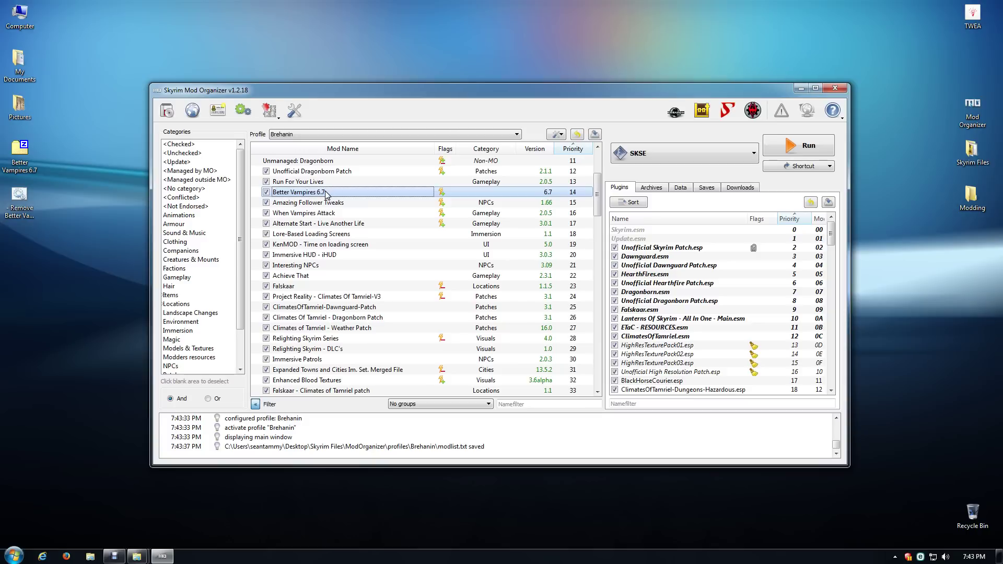
right_click(325, 192)
key(Delete)
click(524, 288)
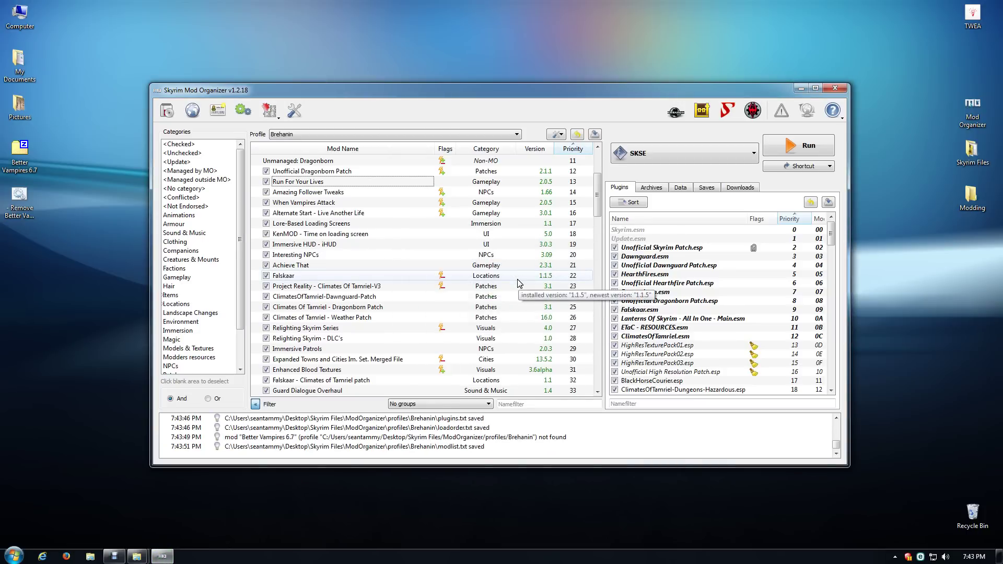
click(835, 88)
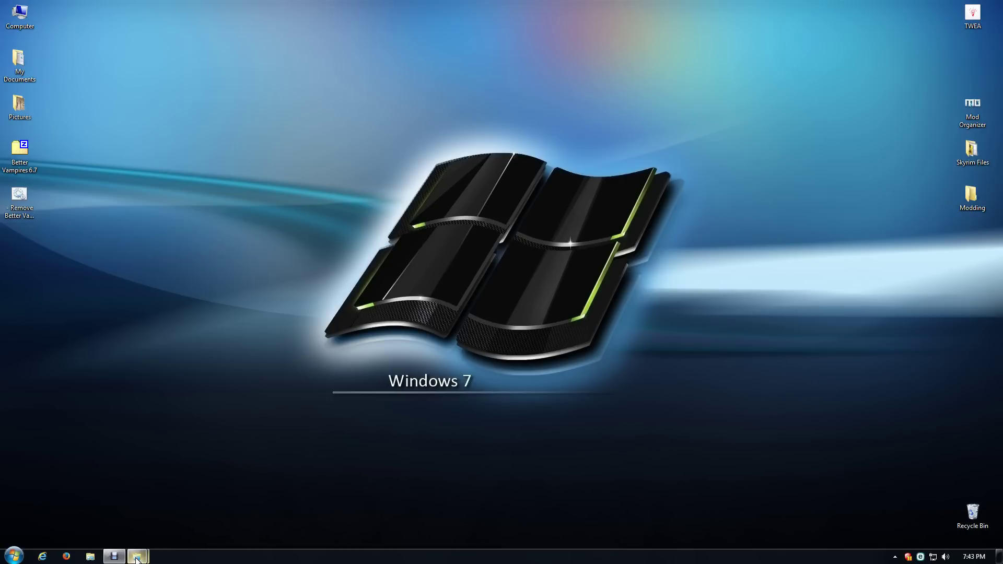
Step: Bring up the skyrim Data folder in Windows Explorer, examine its Scripts and Source subfolders, and return to Data
mouse_move(137, 556)
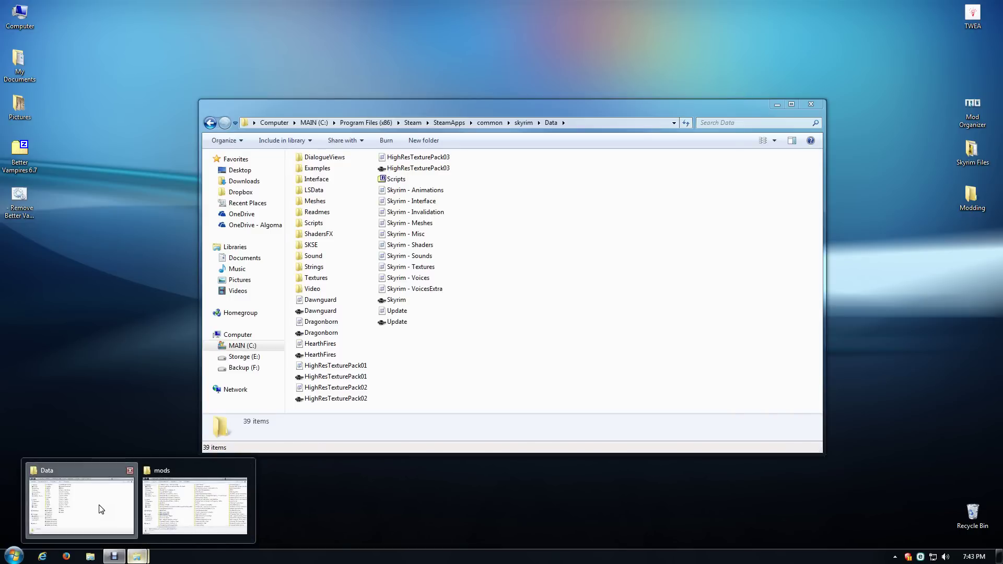
click(100, 509)
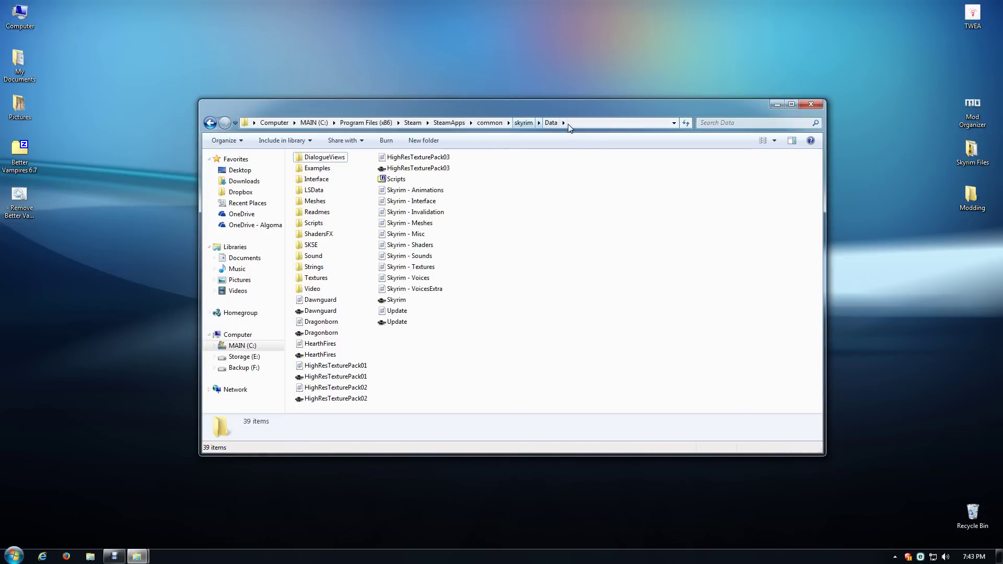
click(582, 122)
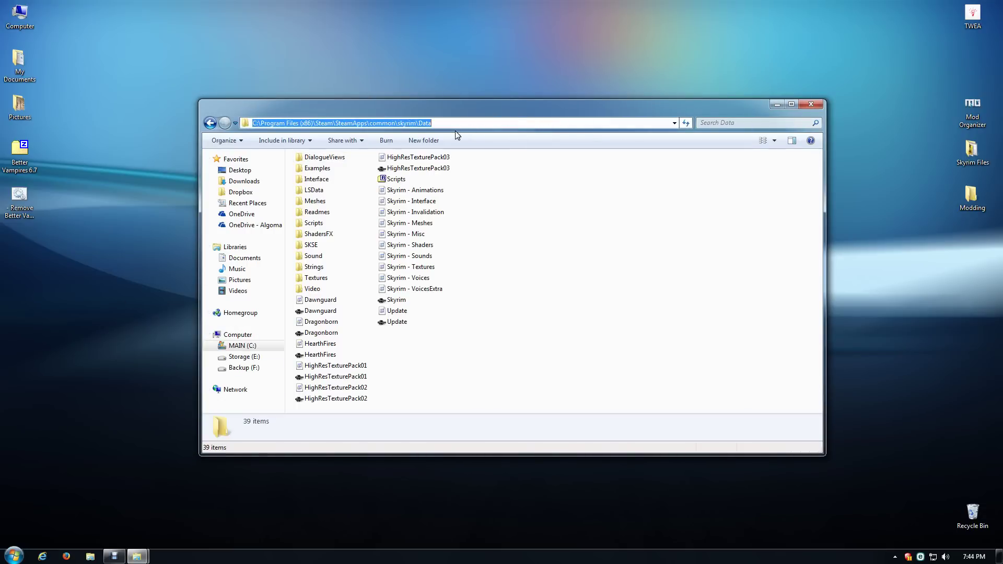
double_click(312, 224)
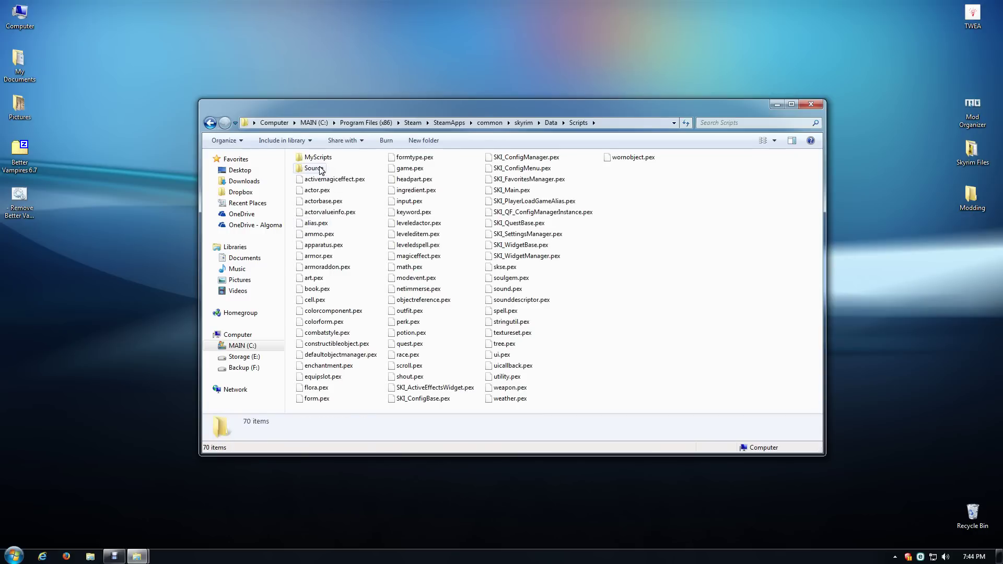
double_click(313, 168)
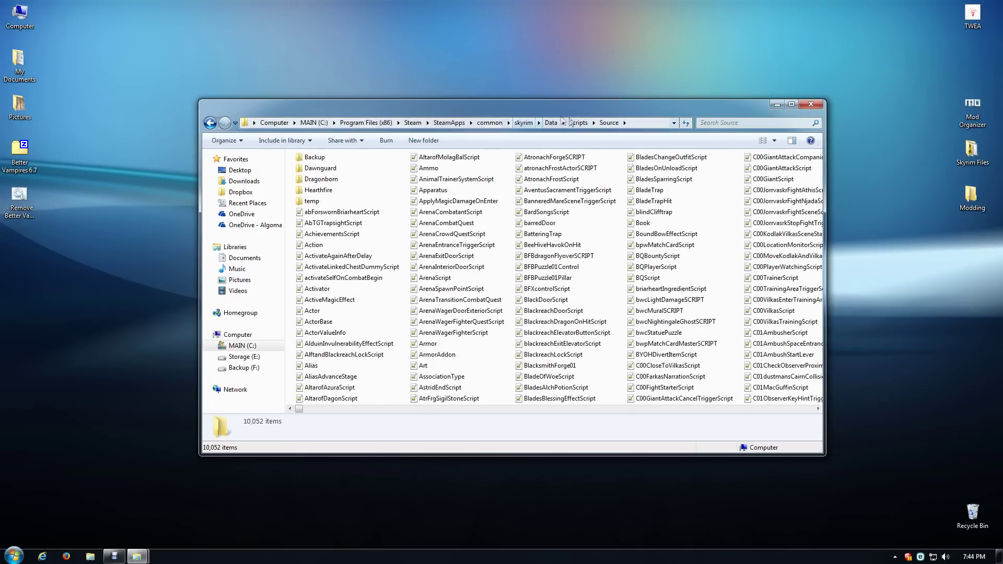
click(578, 123)
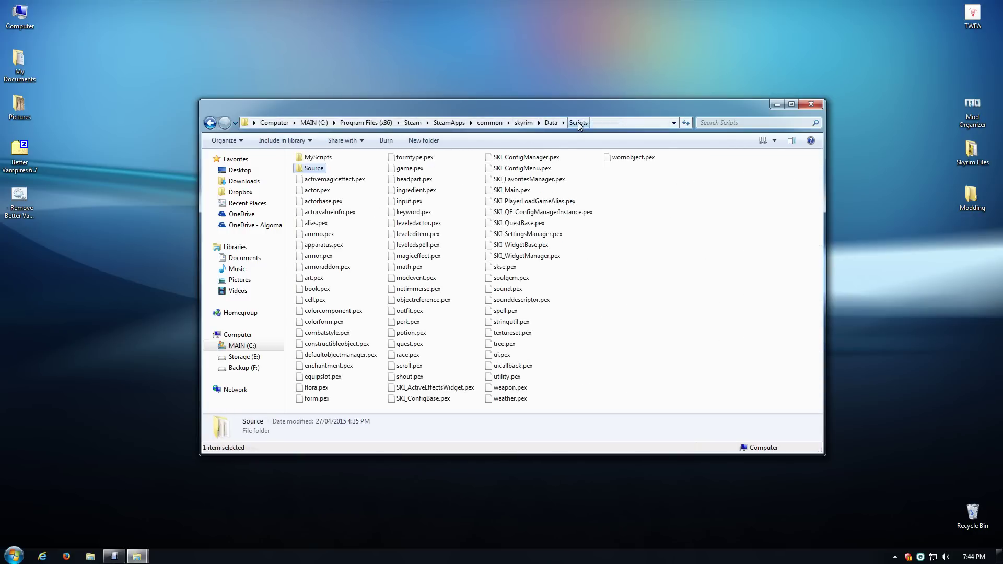
click(550, 122)
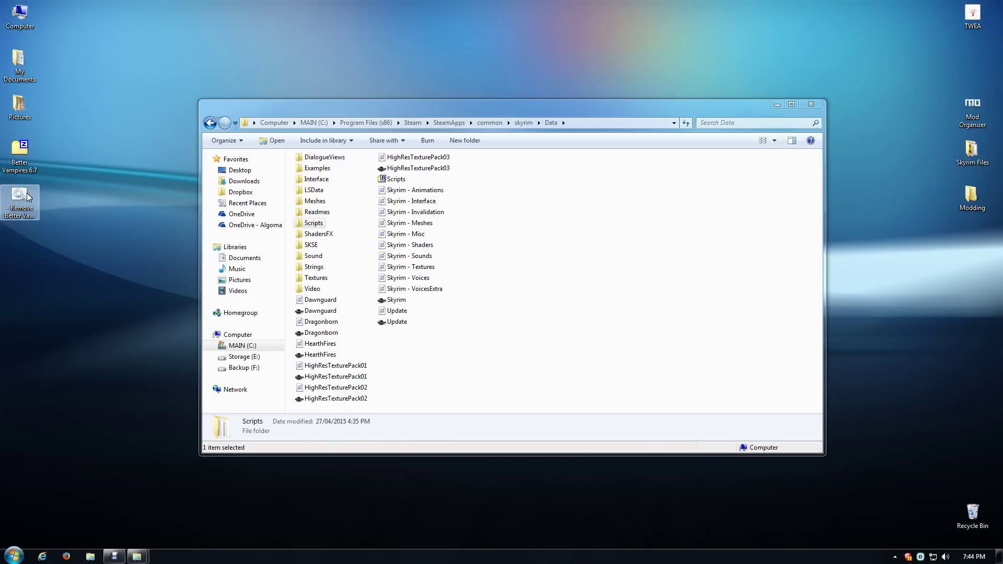
Step: Move the "- Remove Better Vampires -" batch file from the desktop into the Data folder and run it, letting it delete itself too
click(27, 199)
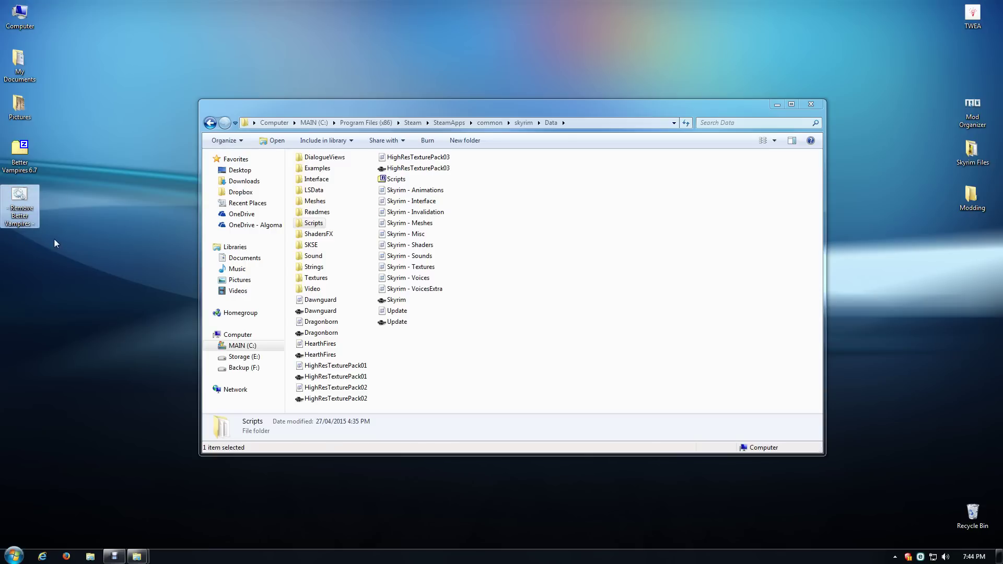
drag(30, 198, 510, 347)
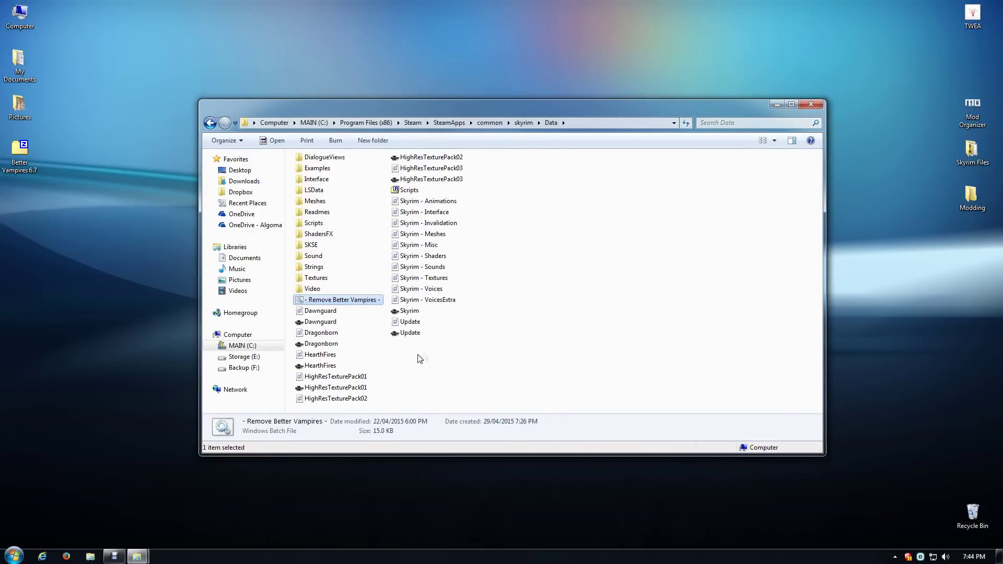
double_click(361, 303)
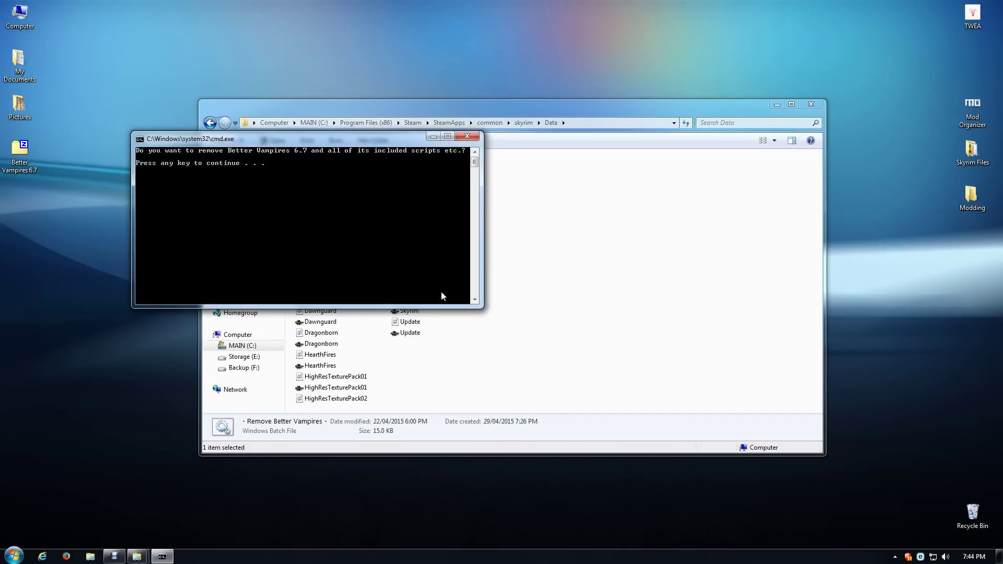
key(space)
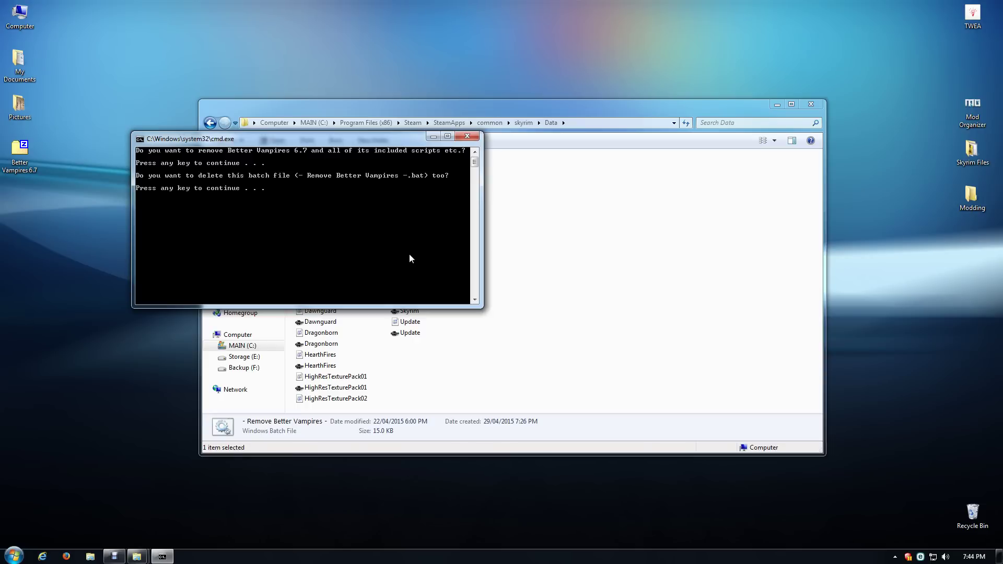
key(space)
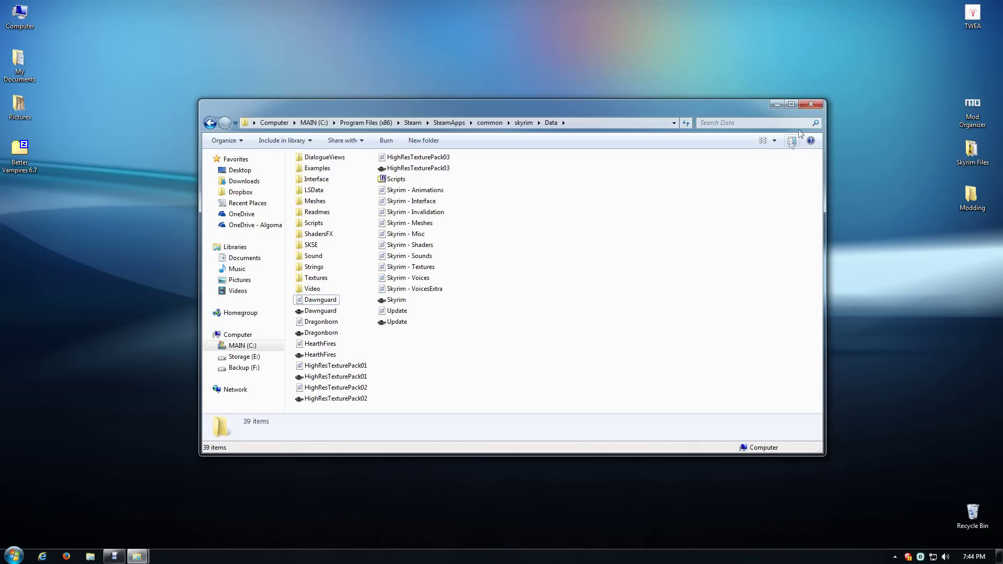
click(812, 103)
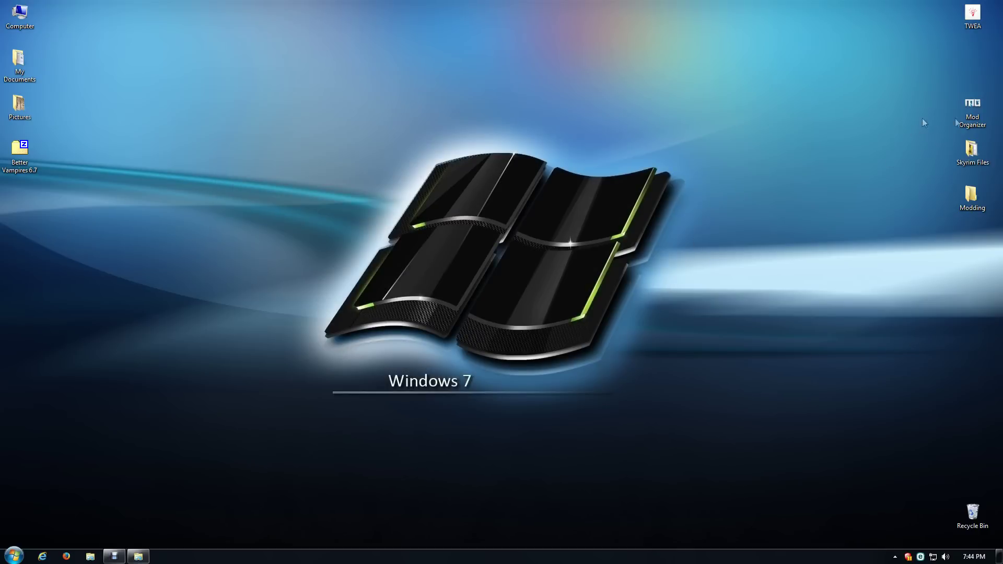
Step: Open Mod Organizer, launch Skyrim through SKSE, and load save 195, Irkngthand Arcanex
double_click(972, 111)
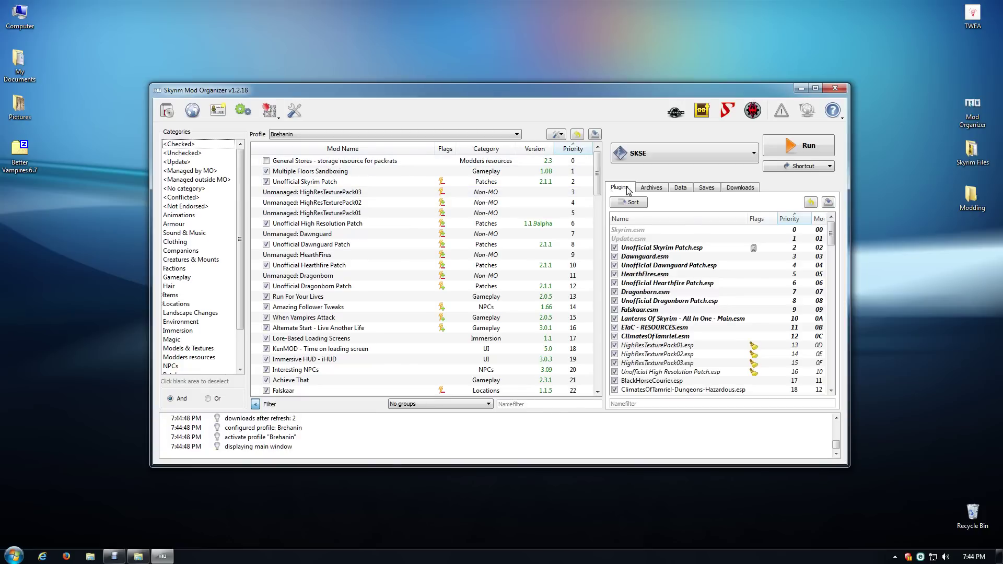
click(805, 149)
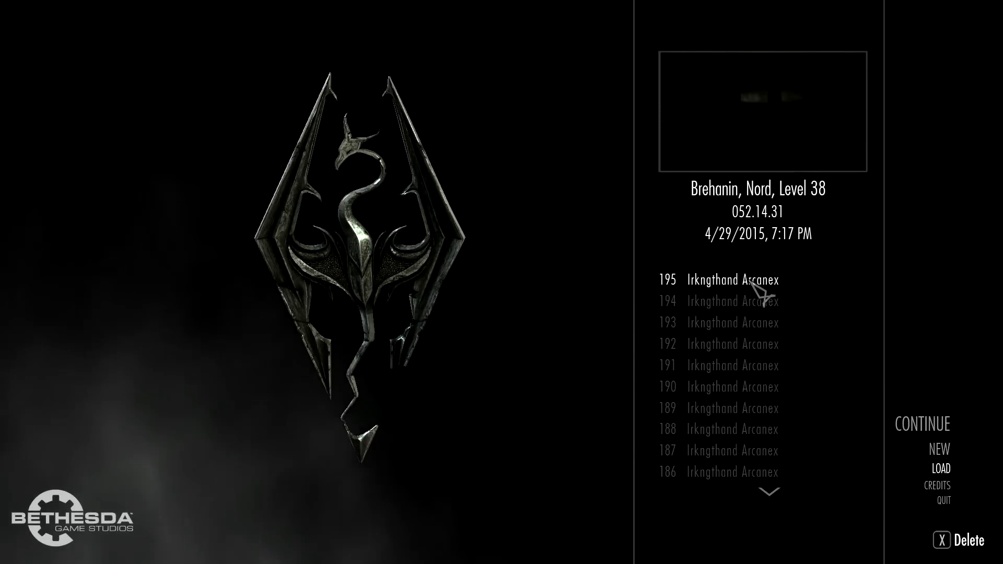
click(753, 282)
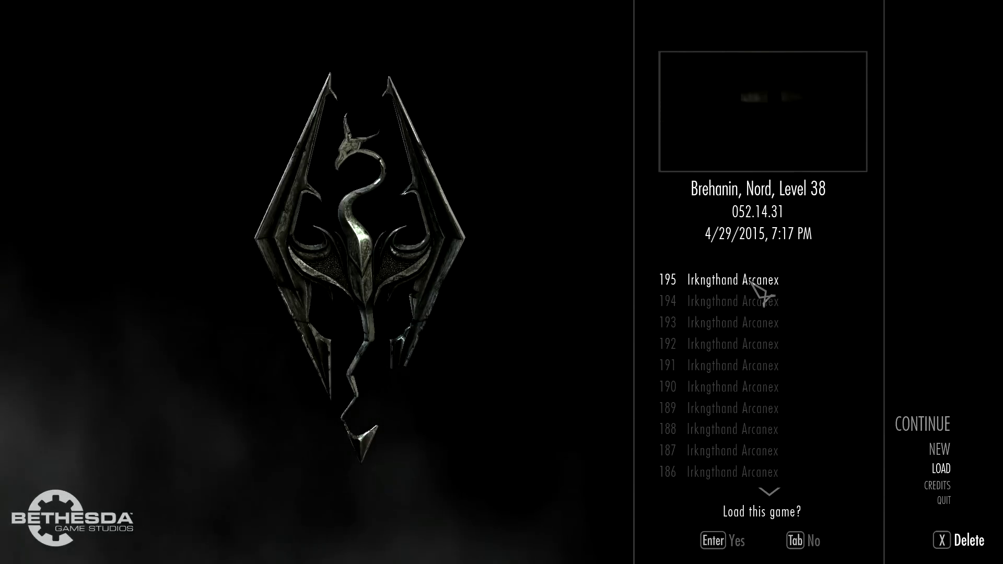
click(720, 540)
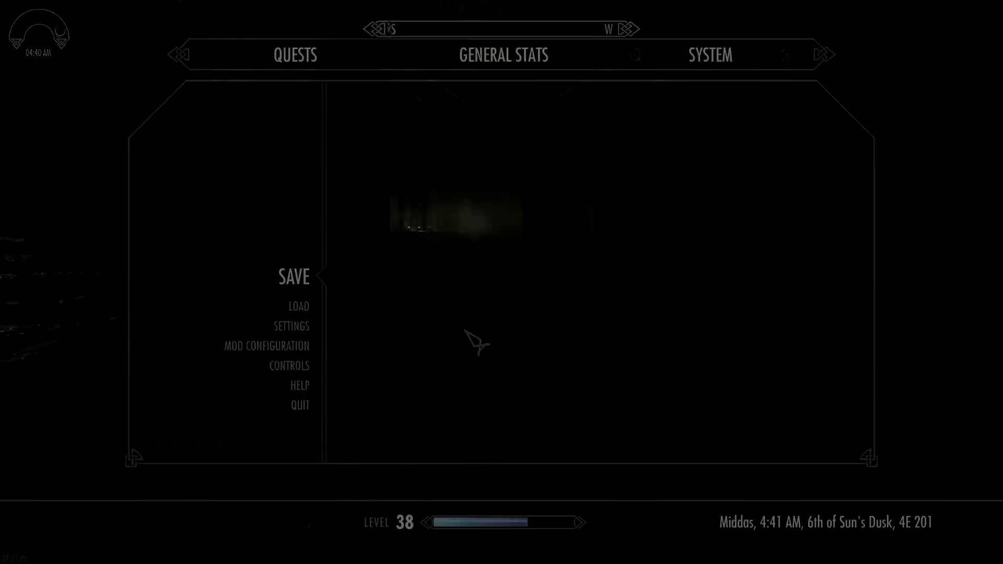
Step: Save the game in a new slot without the mod installed and quit Skyrim
click(293, 278)
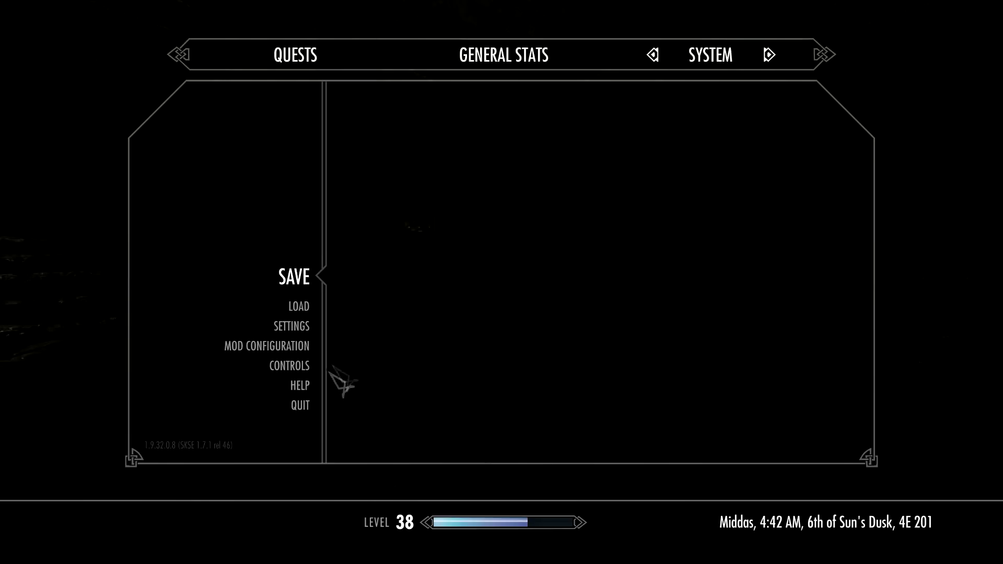
click(308, 409)
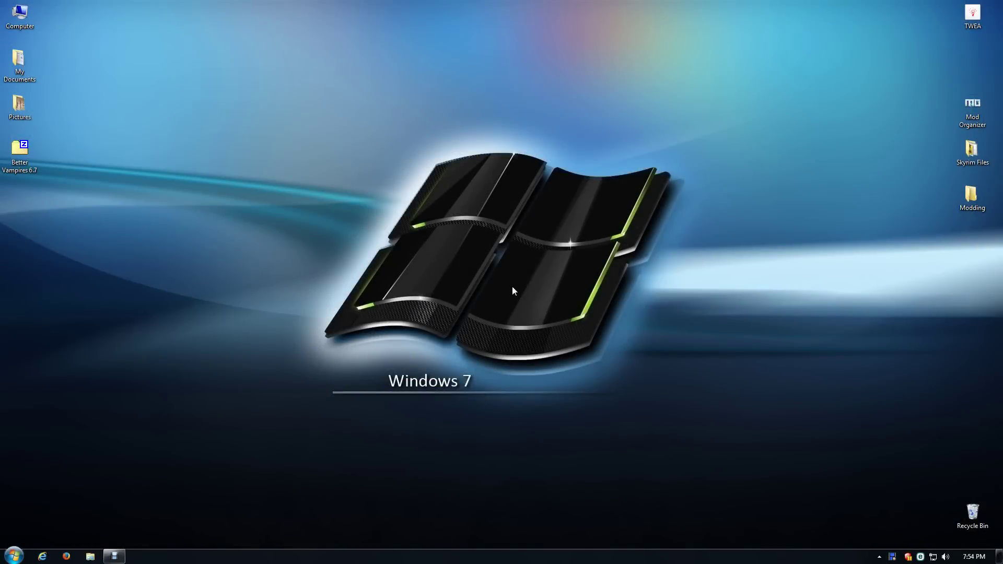
Step: Launch SaveTool from the Skyrim Files folder and open Save 196 from the Brehanin profile's saves folder
double_click(972, 151)
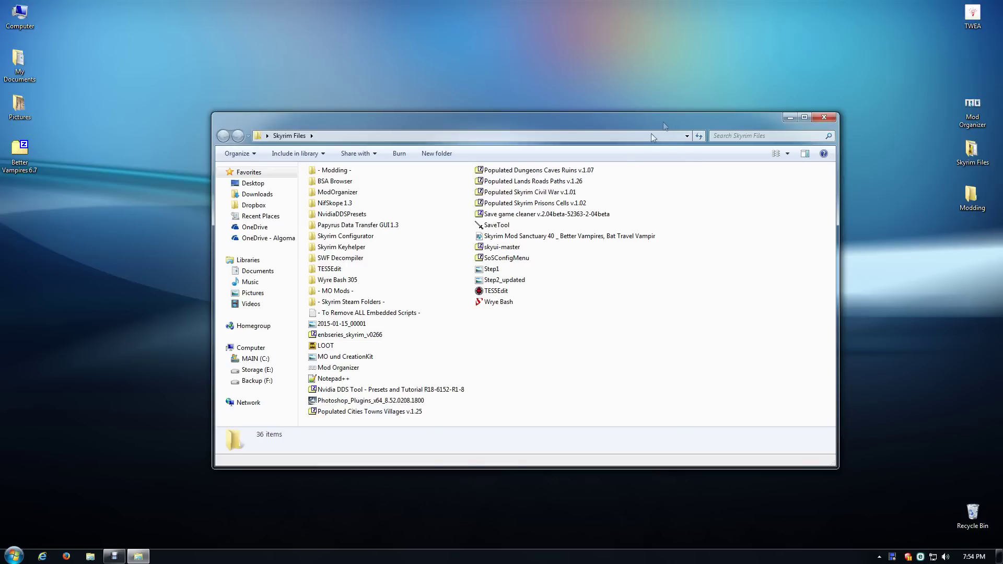
double_click(496, 225)
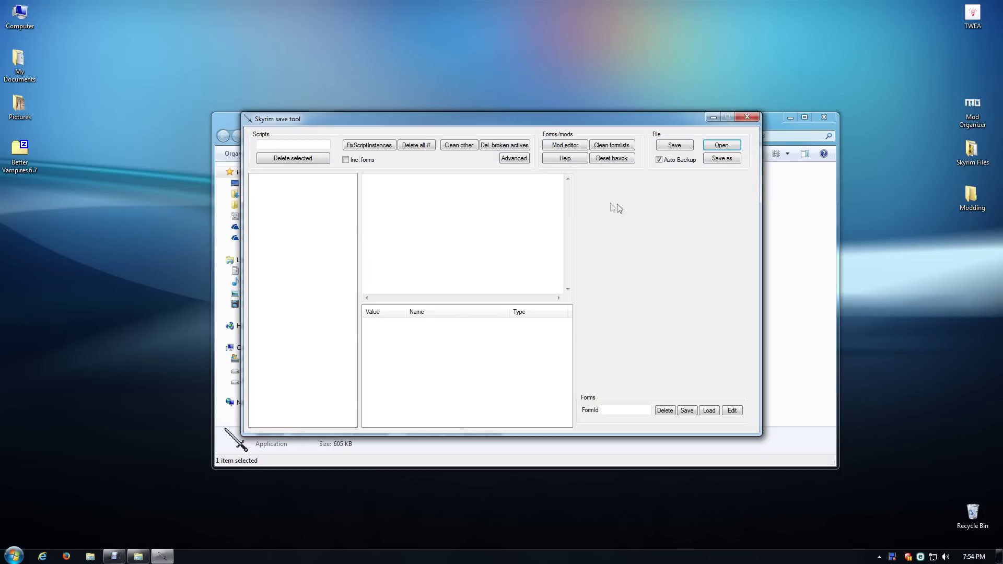
click(719, 147)
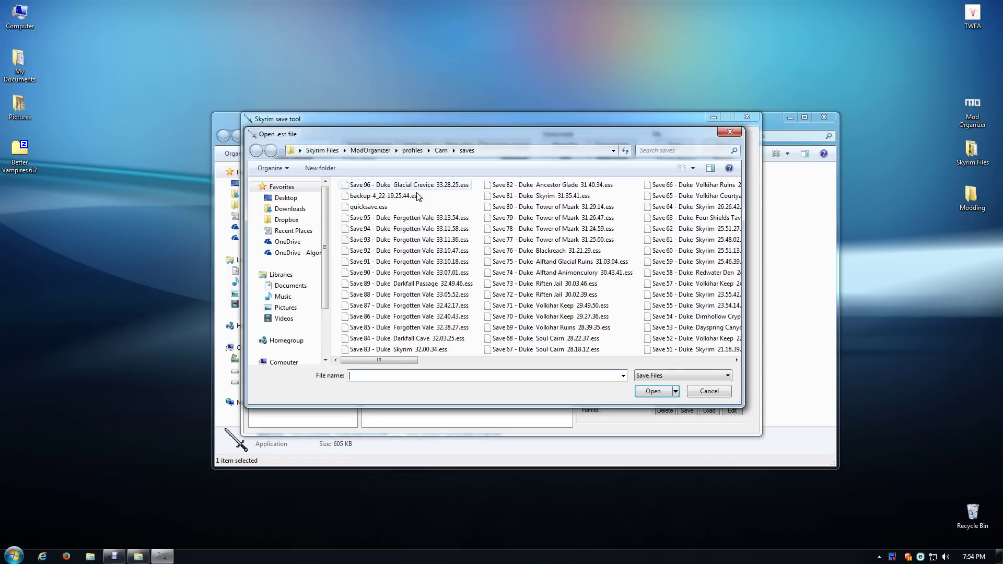
click(412, 150)
double_click(362, 209)
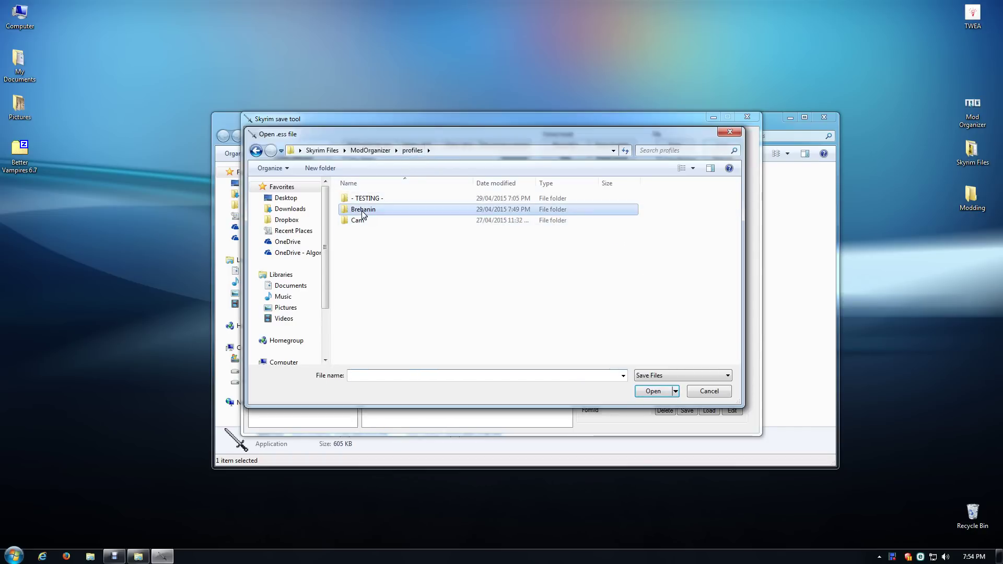
double_click(357, 199)
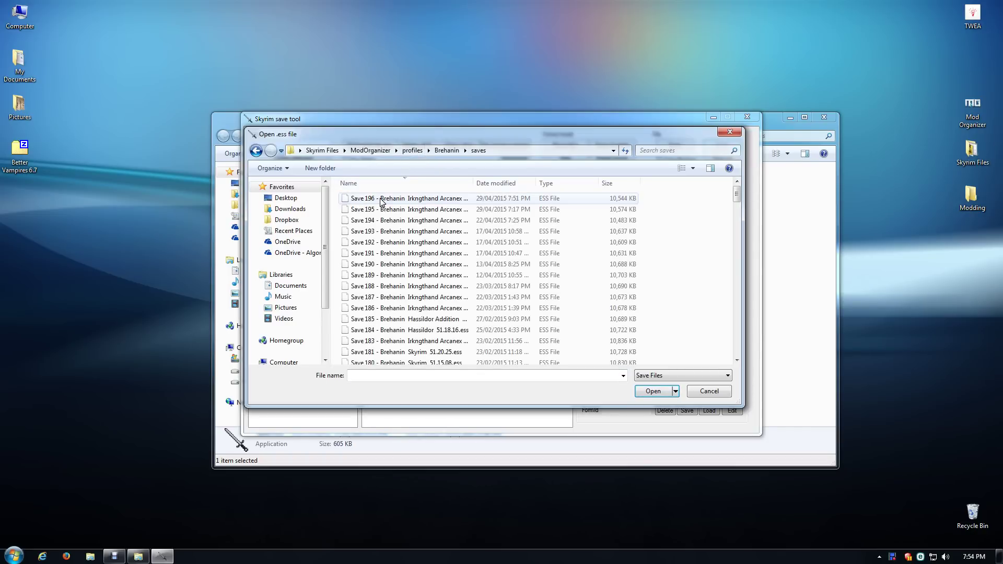
double_click(381, 199)
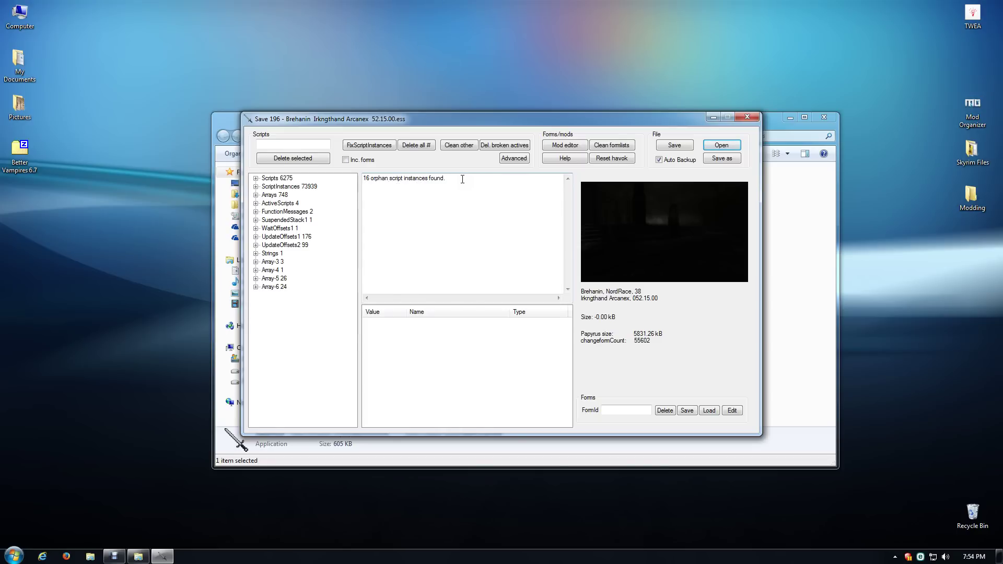
Step: Fix the script instances and delete all # entries in Save 196, overwrite it with automatic backup, and close SaveTool and the folder
click(379, 148)
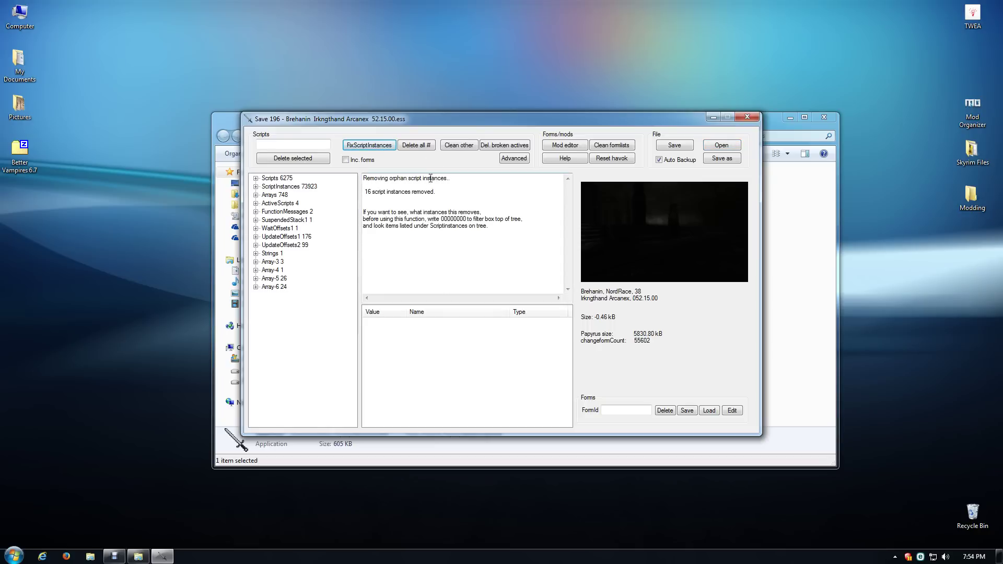
click(418, 147)
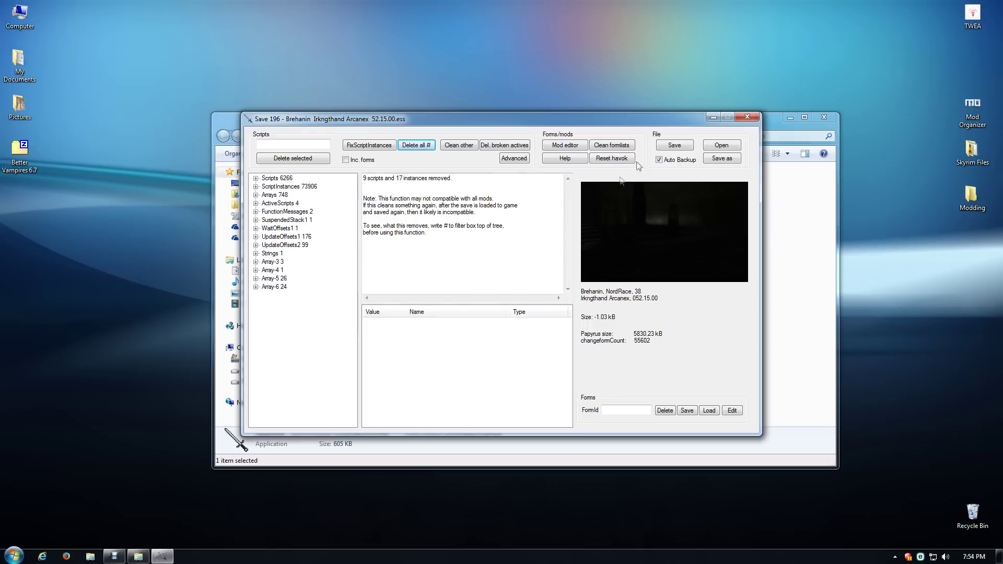
click(673, 147)
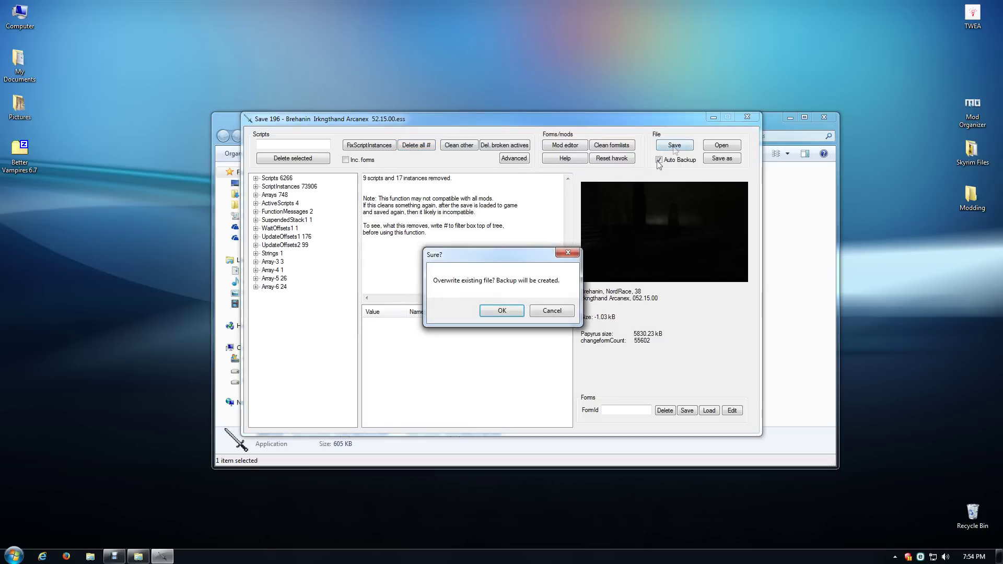
click(497, 315)
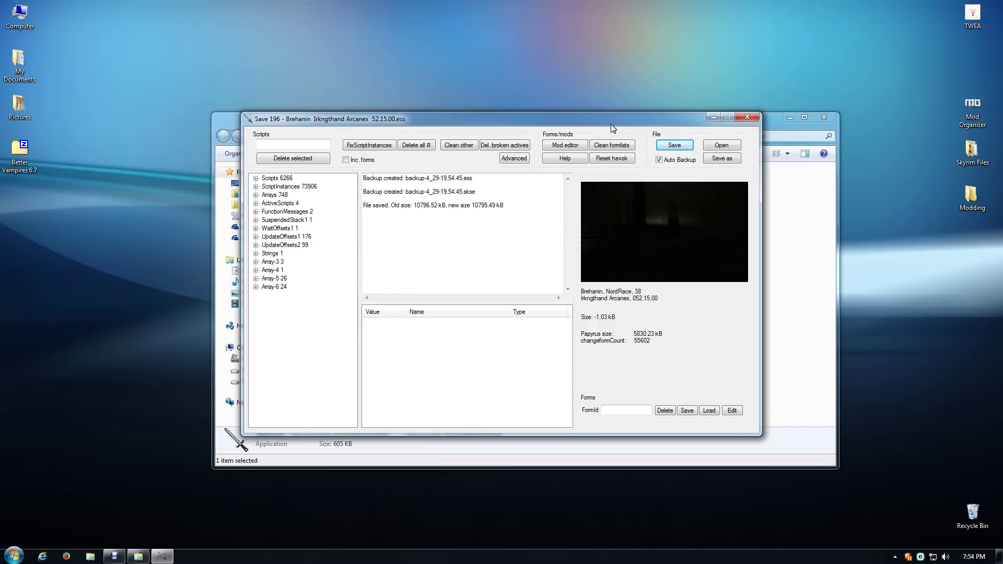
drag(628, 120, 642, 78)
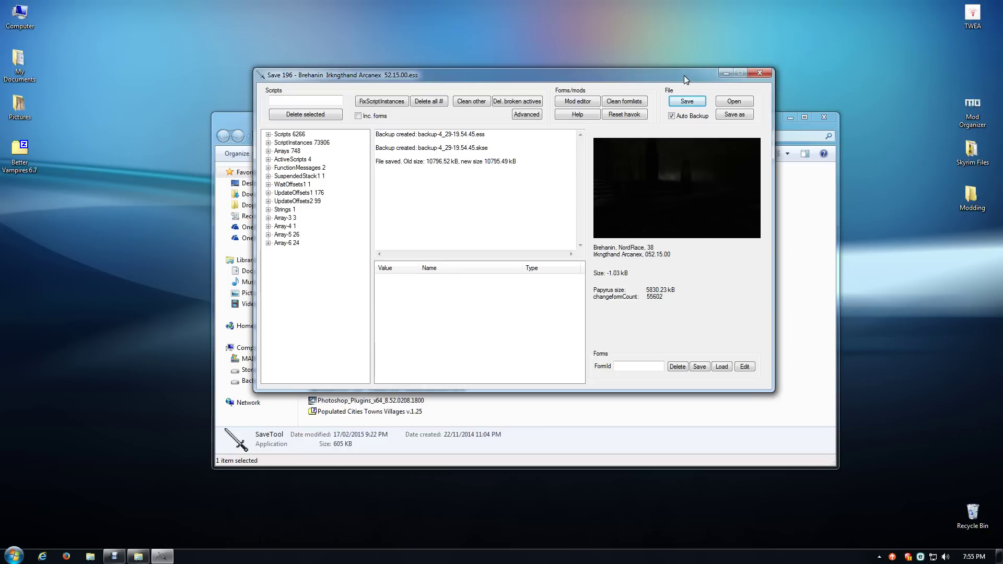
click(759, 73)
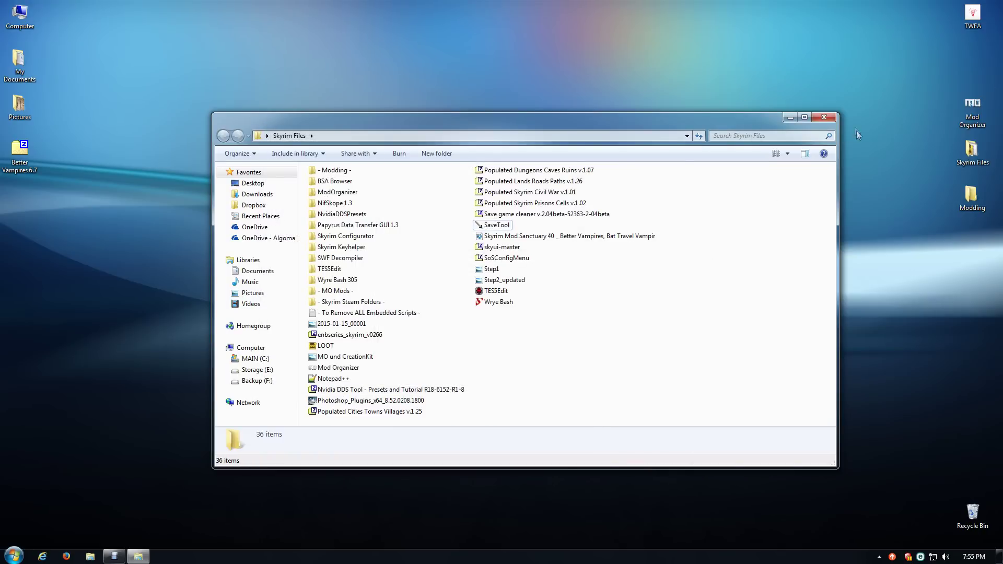
click(823, 116)
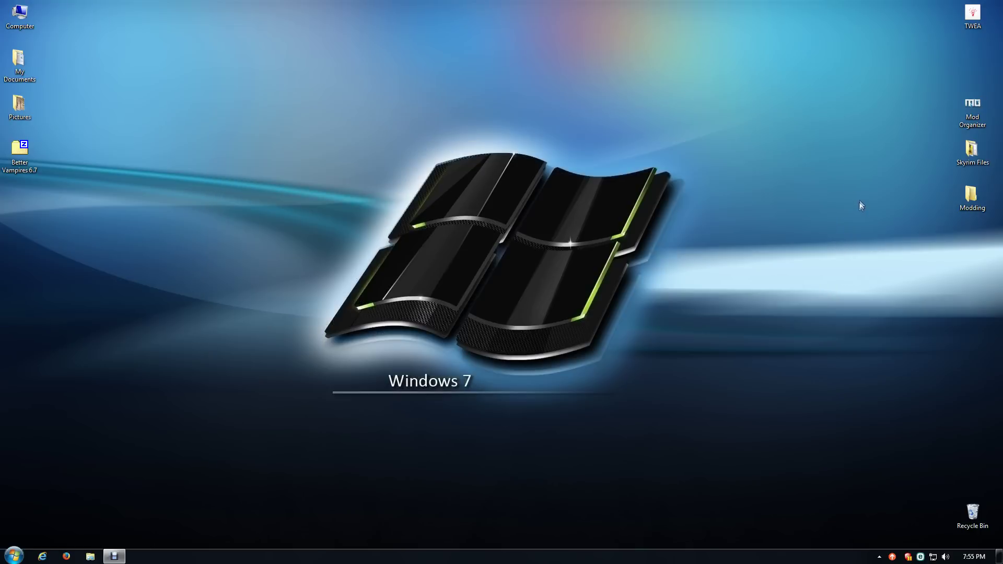
Step: In Mod Organizer, install the Better Vampires 6.7 archive from the desktop with BV - Dawnguard and None for both optional patches
double_click(973, 109)
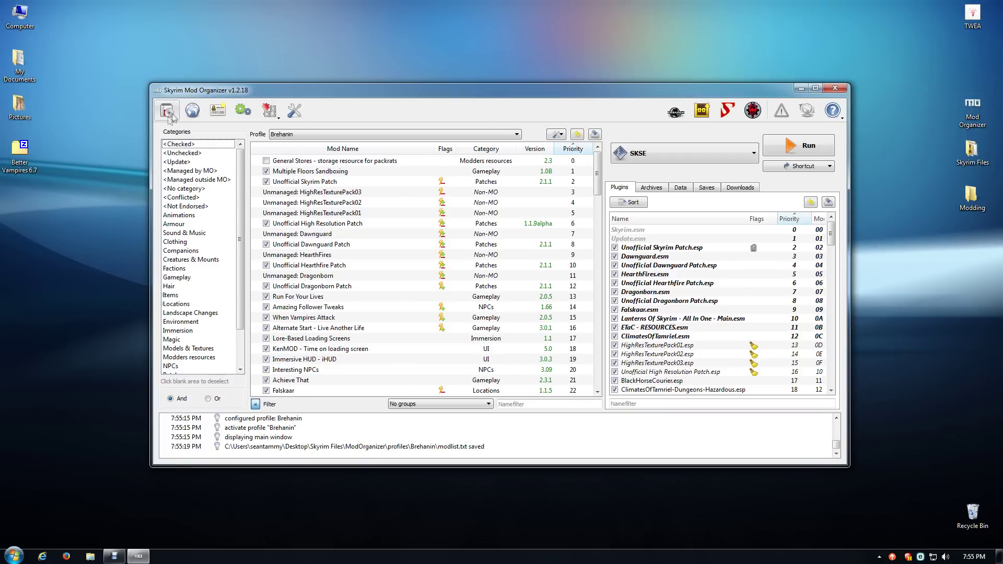
click(168, 112)
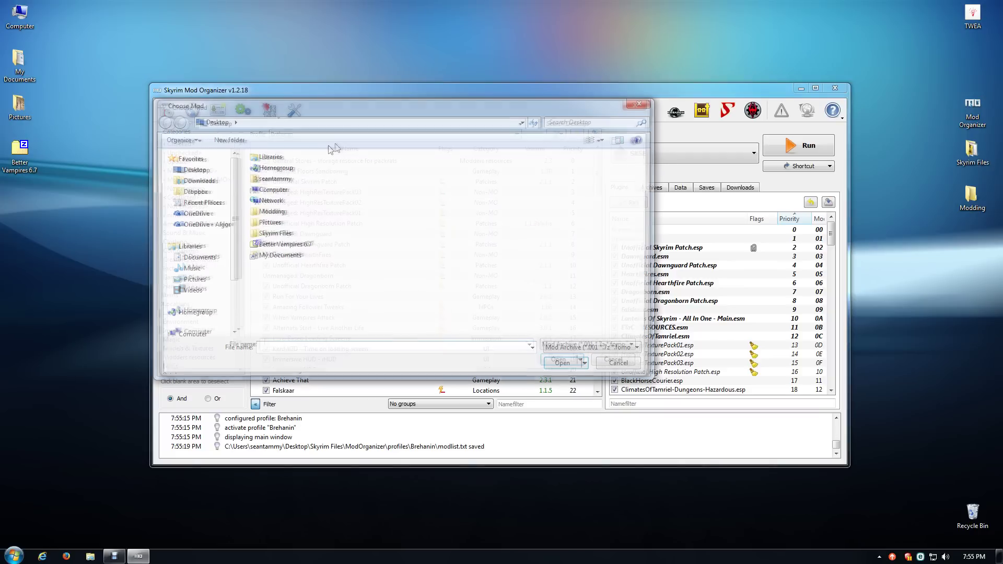
click(272, 244)
click(565, 365)
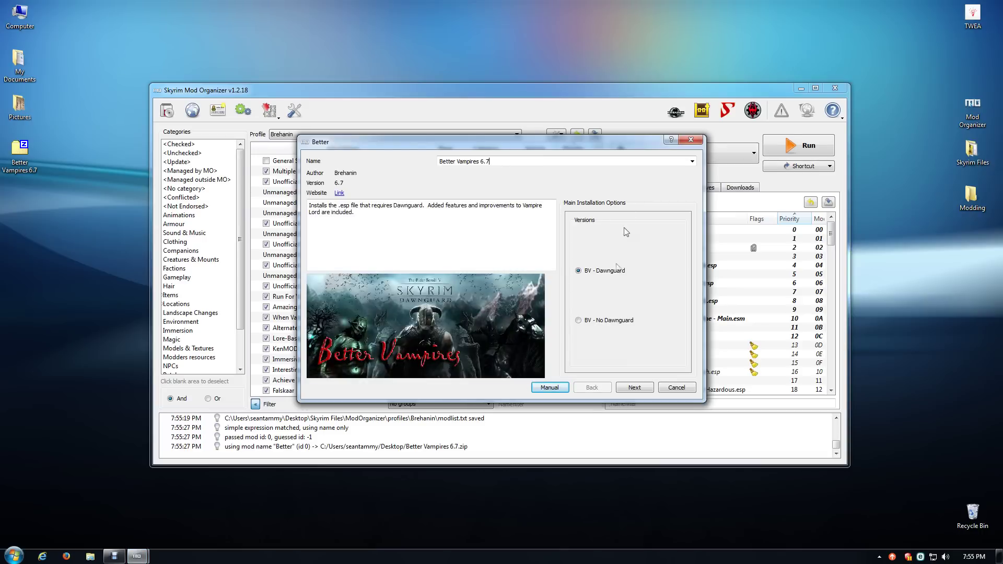
click(635, 389)
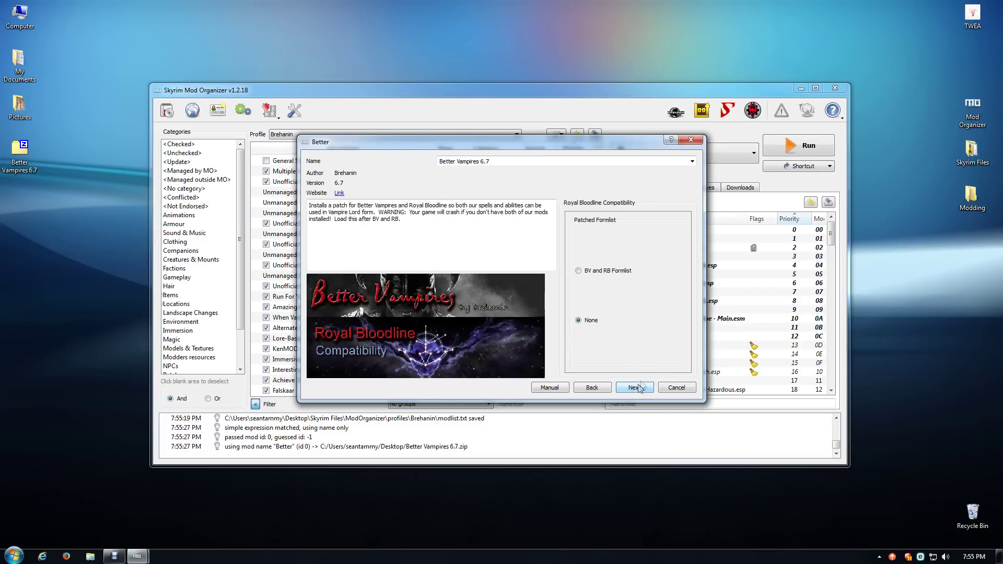
click(636, 388)
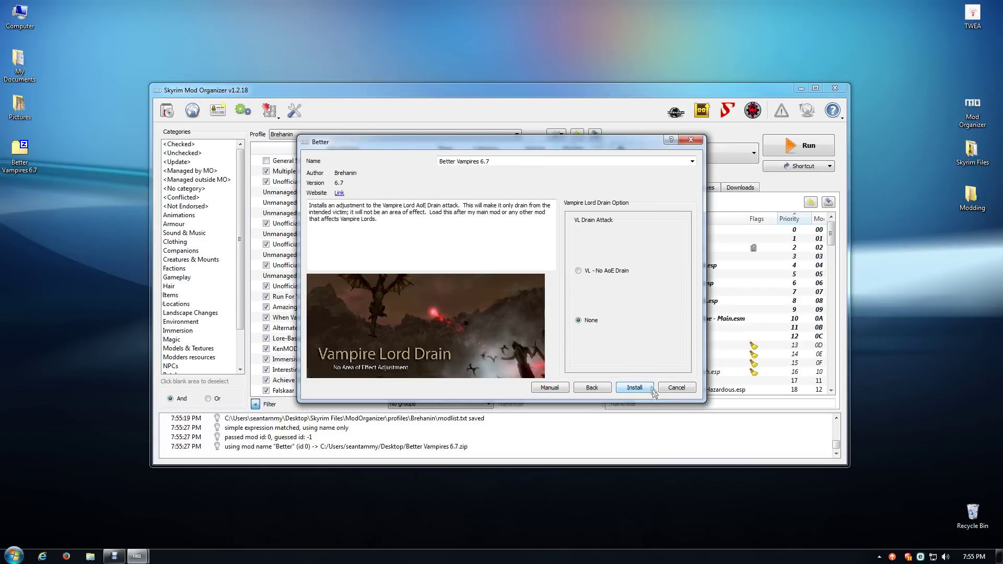
click(643, 388)
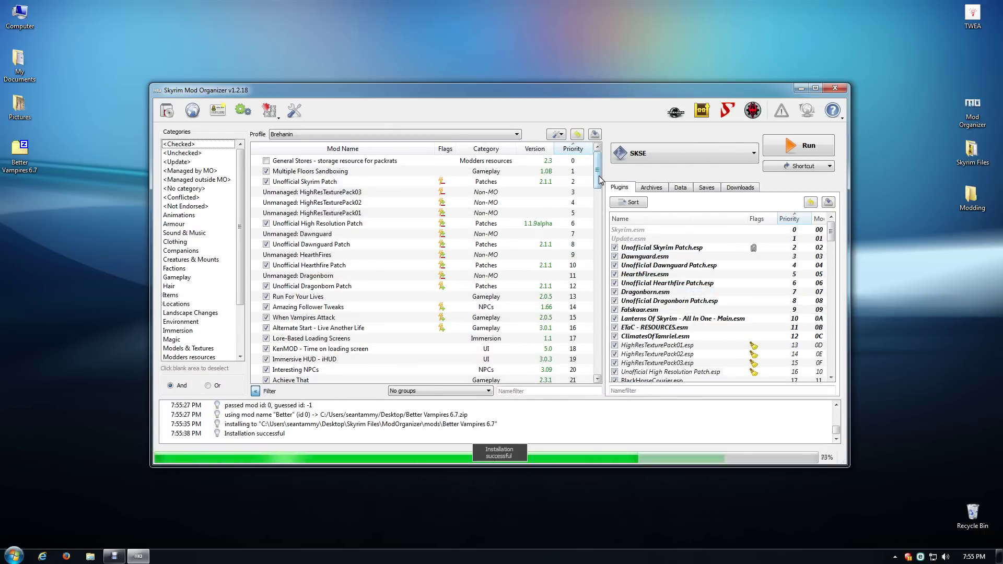
Step: Move Better Vampires 6.7 directly below Run For Your Lives in the mod list and enable it
drag(599, 183, 609, 376)
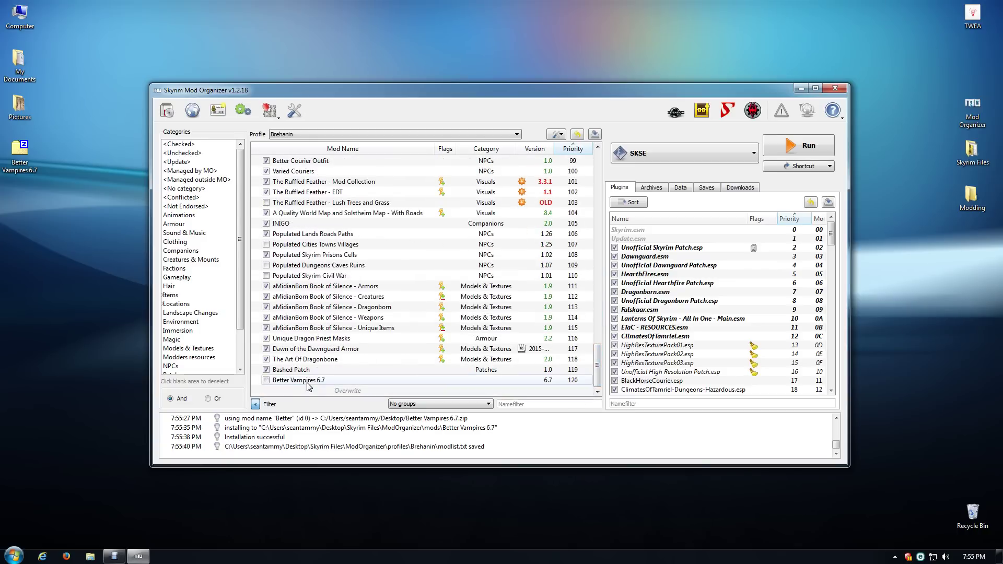
drag(310, 385, 353, 305)
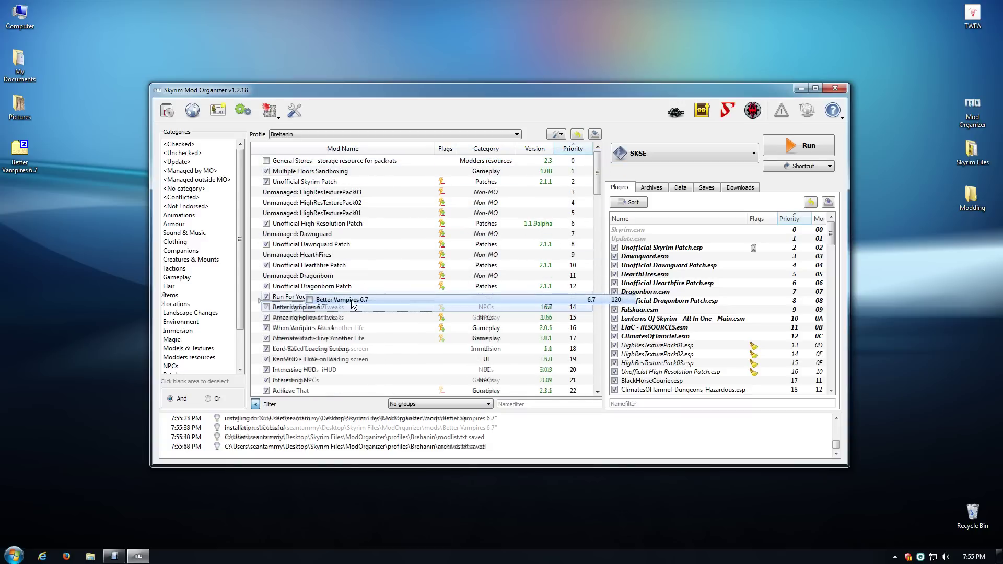
click(267, 307)
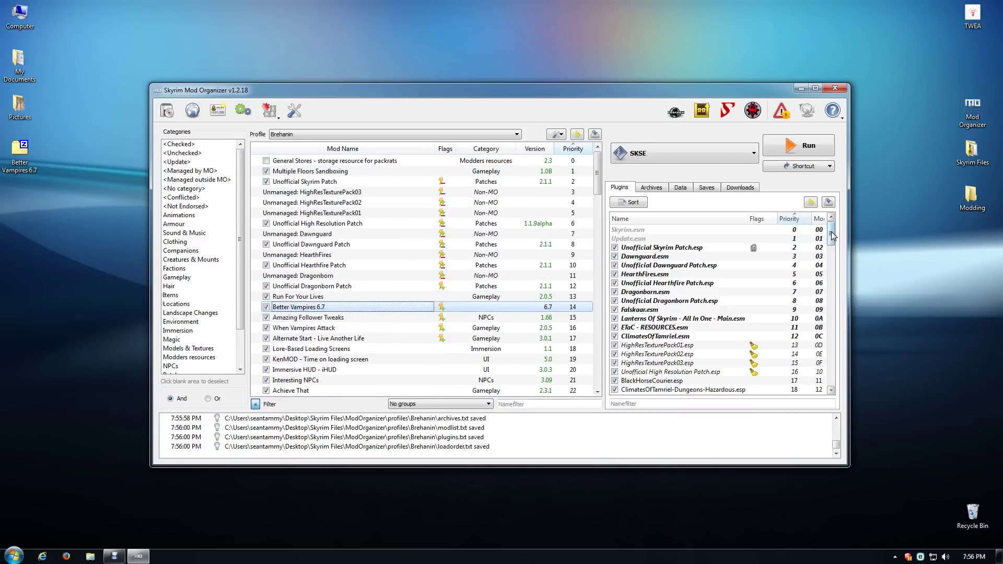
Step: Check Better Vampires.esp in the load order, sort the plugins with LOOT, apply the calculated order, and close LOOT
drag(832, 231, 843, 386)
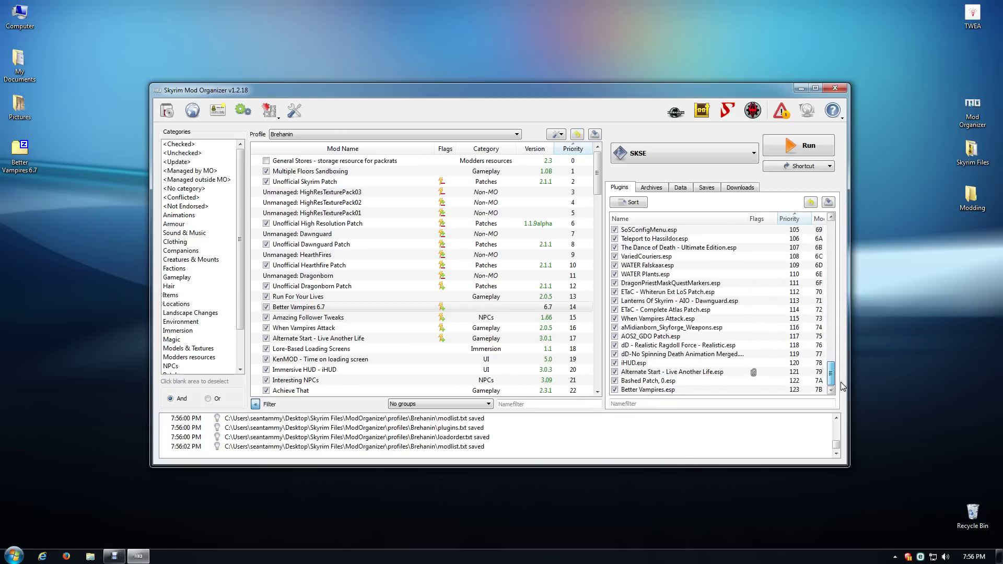
click(702, 111)
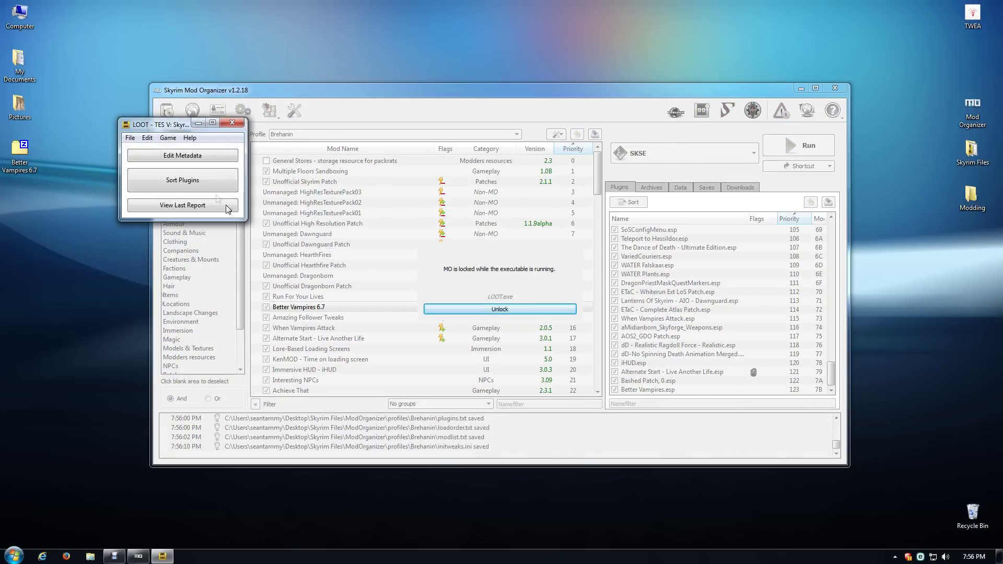
click(201, 192)
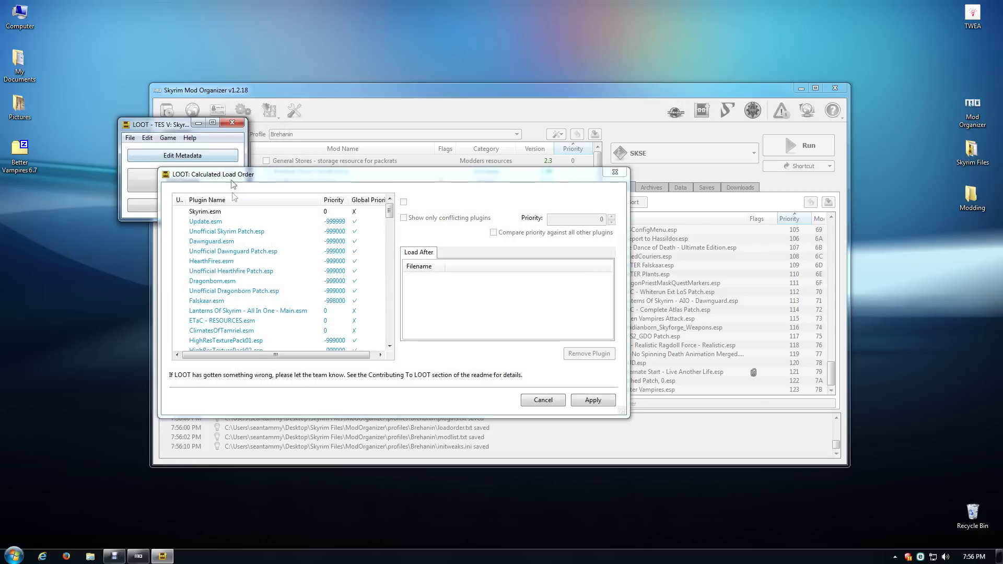
click(593, 400)
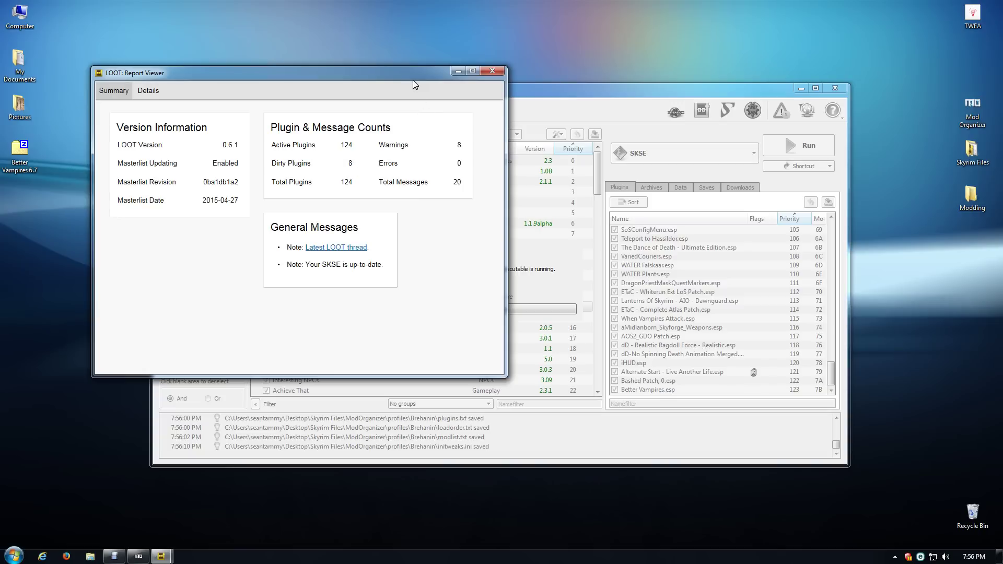
click(495, 71)
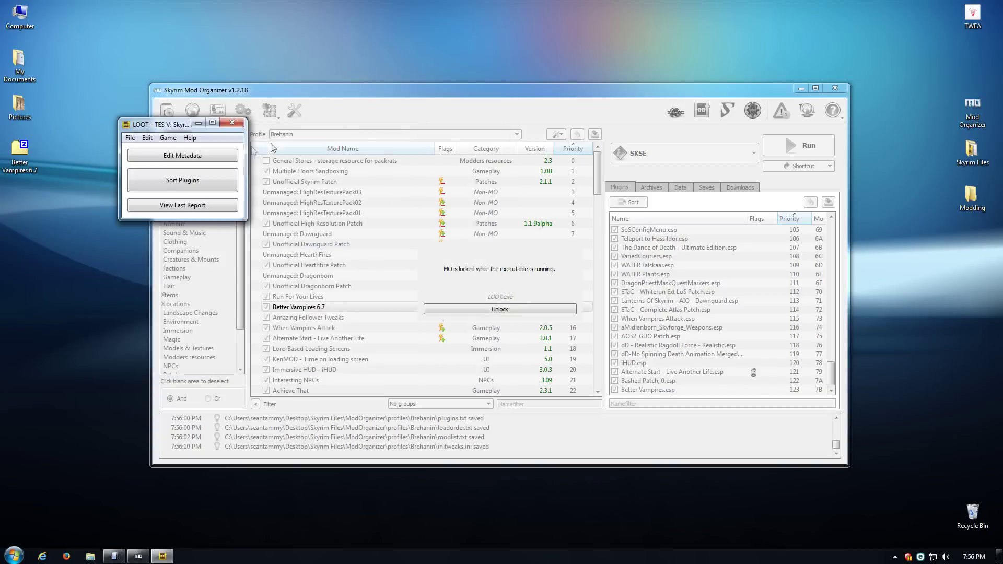
click(240, 124)
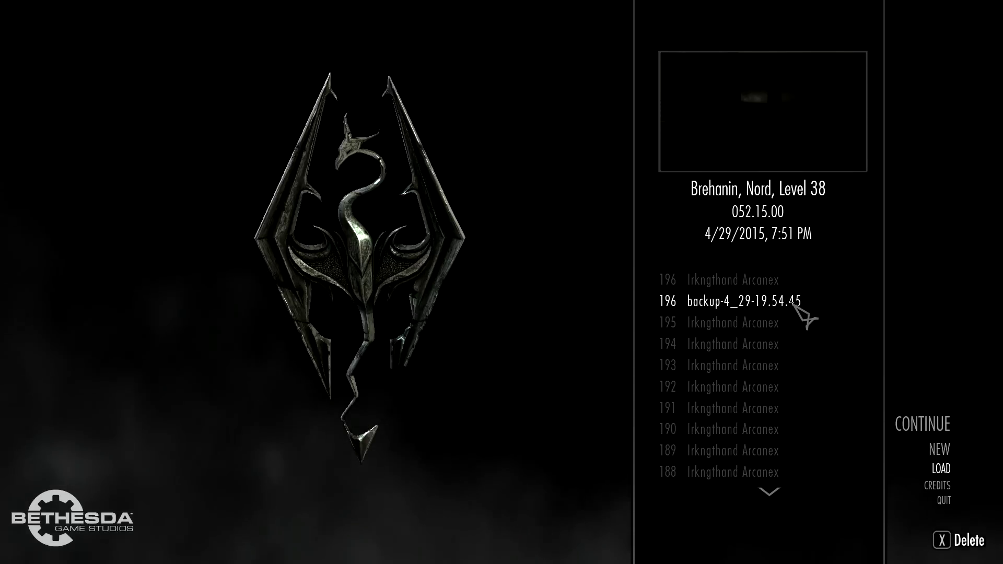
Step: Load the cleaned save 196 at Irkngthand Arcanex and inspect Sanguinare Vampiris in the character's active effects
click(755, 281)
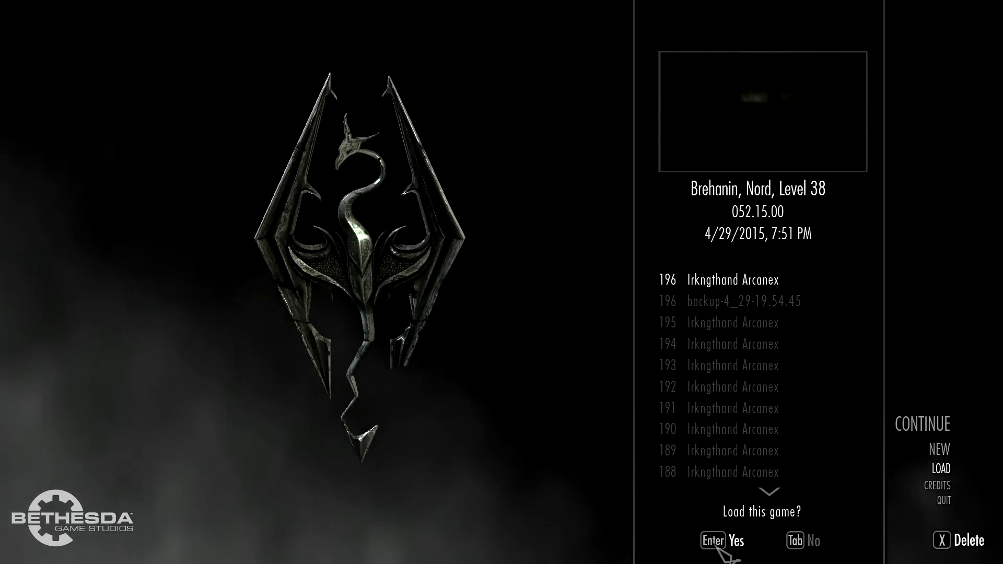
click(716, 546)
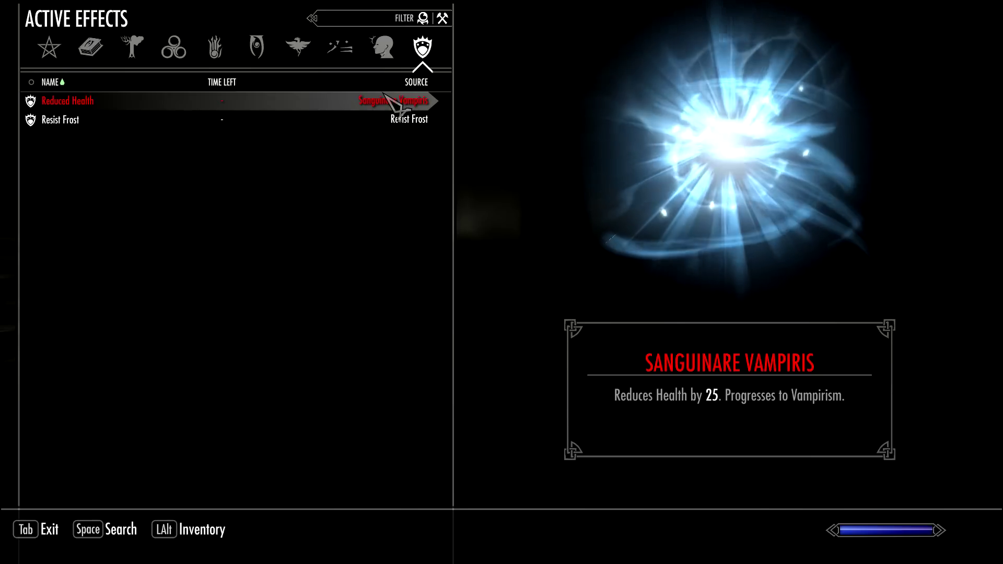
key(Tab)
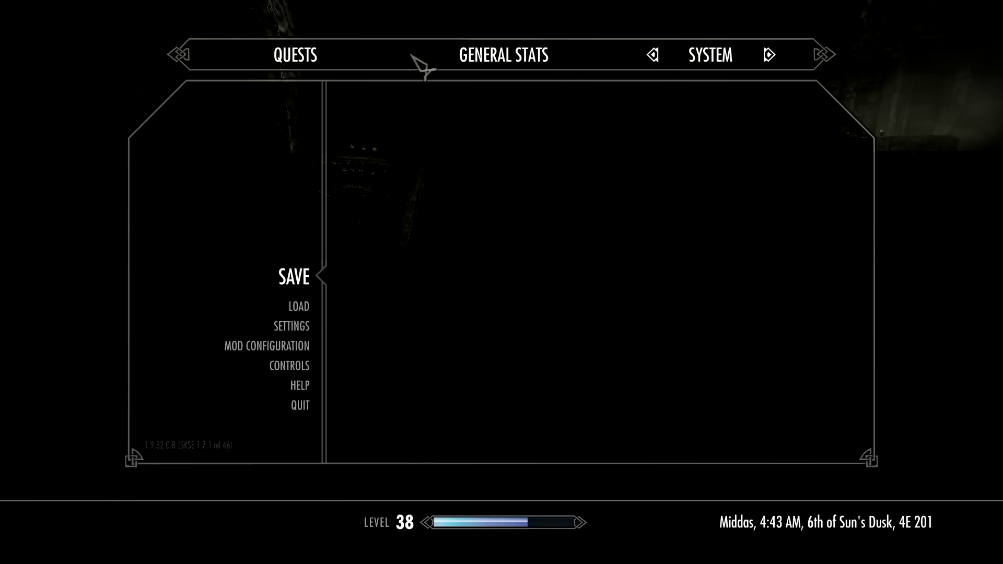
click(292, 356)
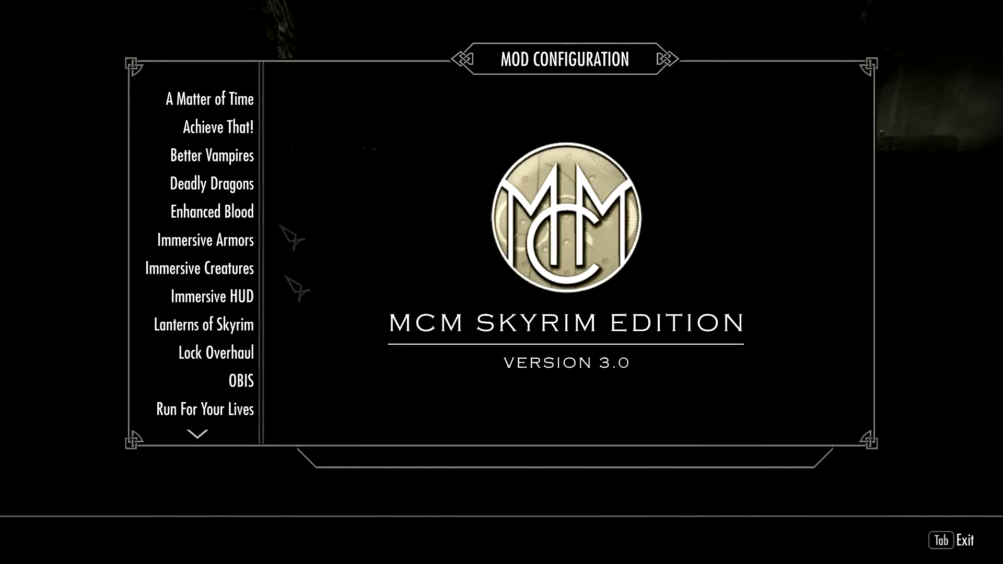
click(242, 159)
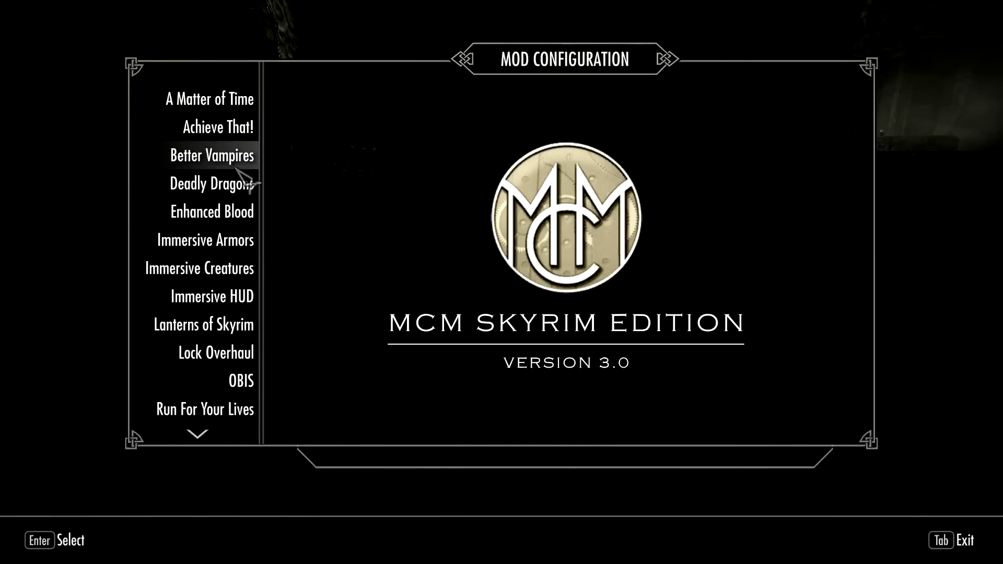
click(230, 159)
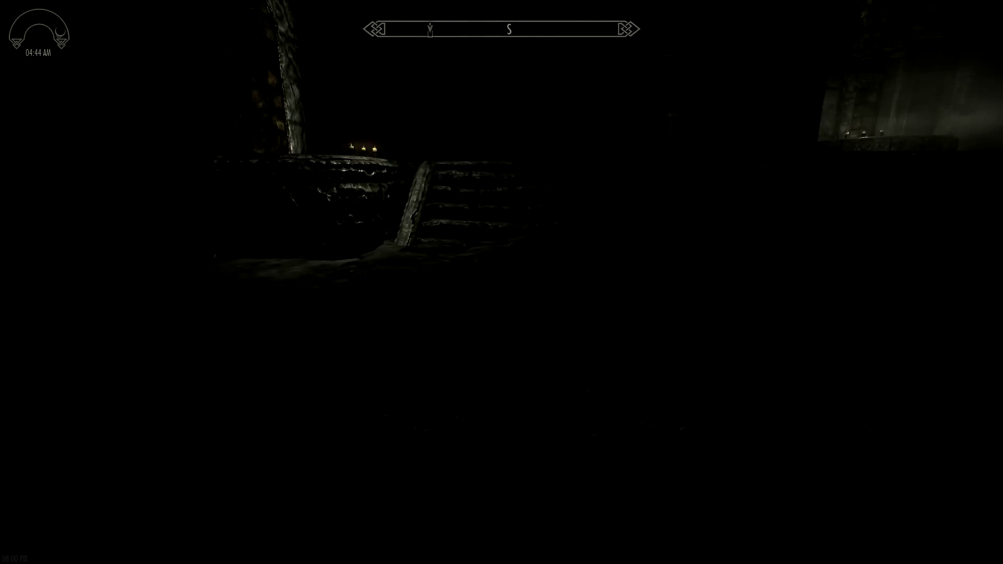
Step: Open the Better Vampires settings in Mod Configuration and review the Hotkeys page
key(Escape)
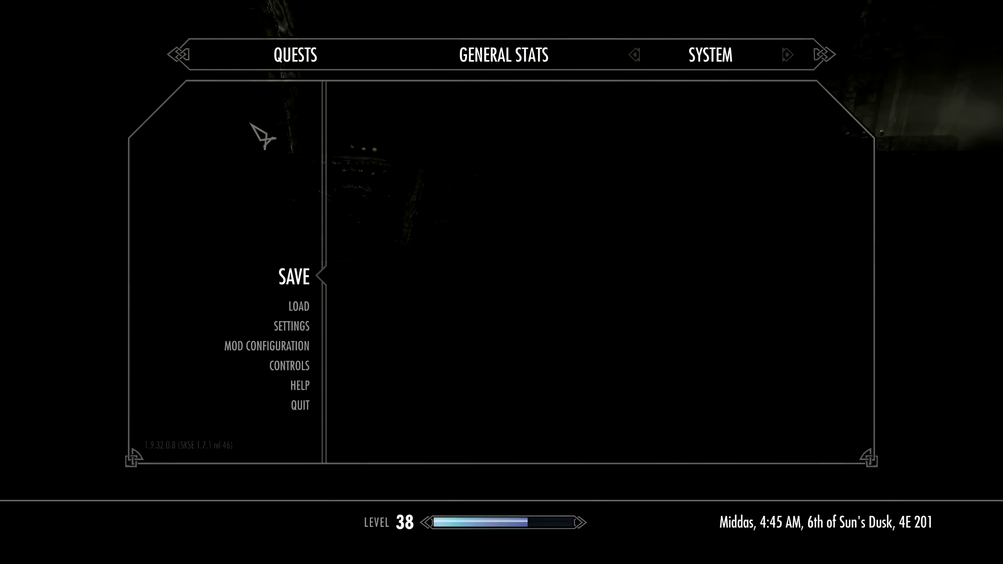
click(298, 347)
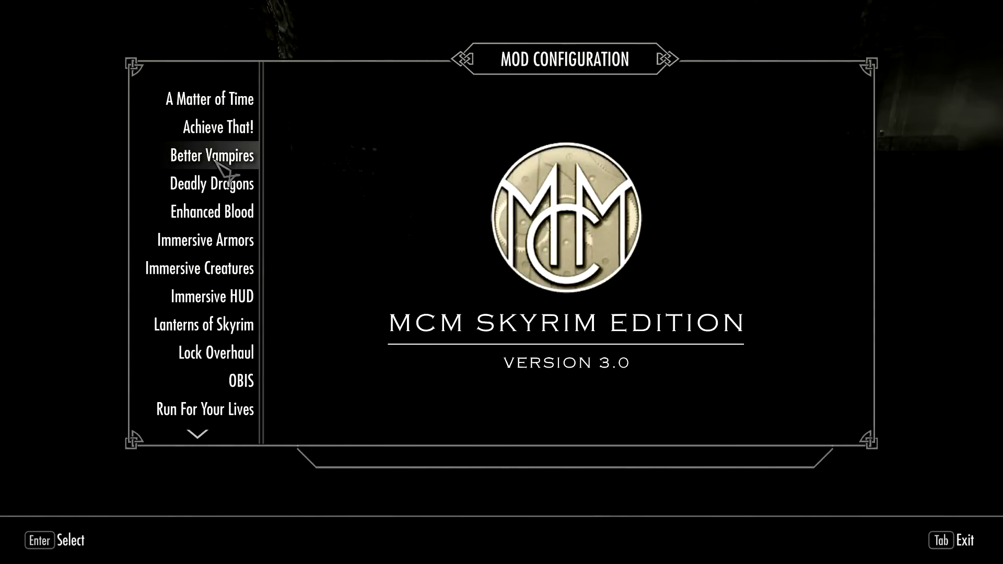
click(219, 157)
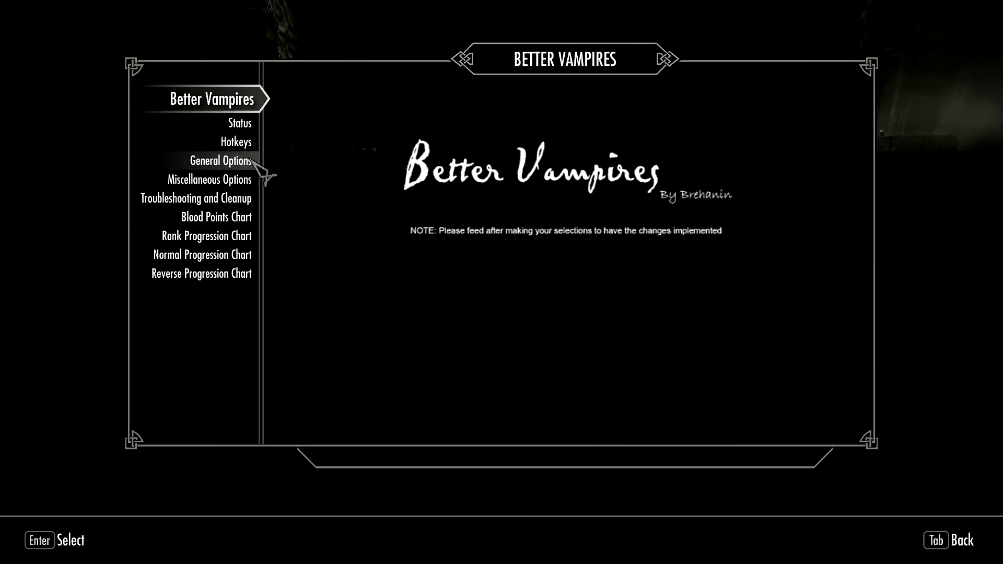
click(237, 142)
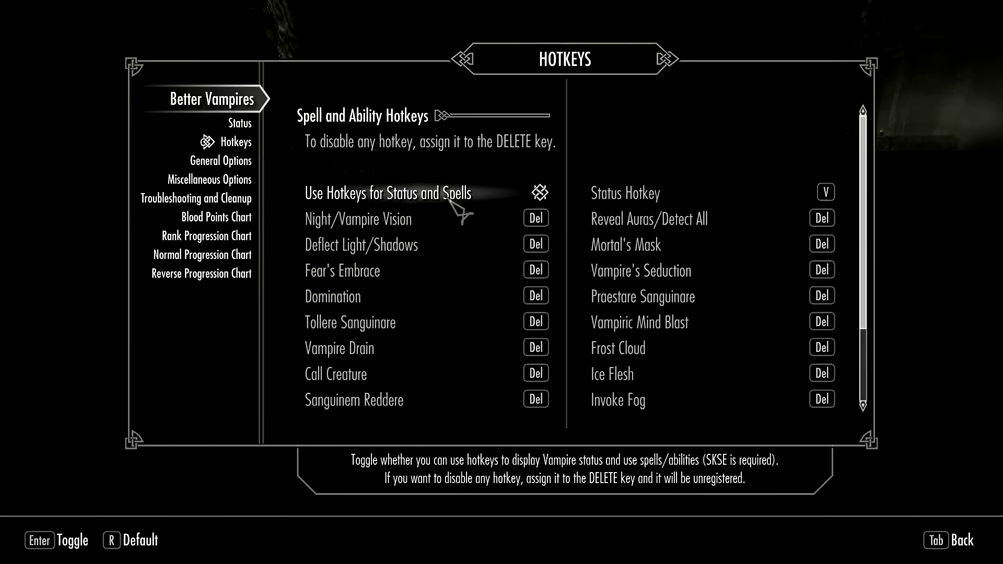
Step: Choose Reverse Progression, Hunger Affects Abilities, Advanced Feeding and Abilities Consume Blood Points in General Options, and turn off Red Screen Fade After Feeding
click(246, 163)
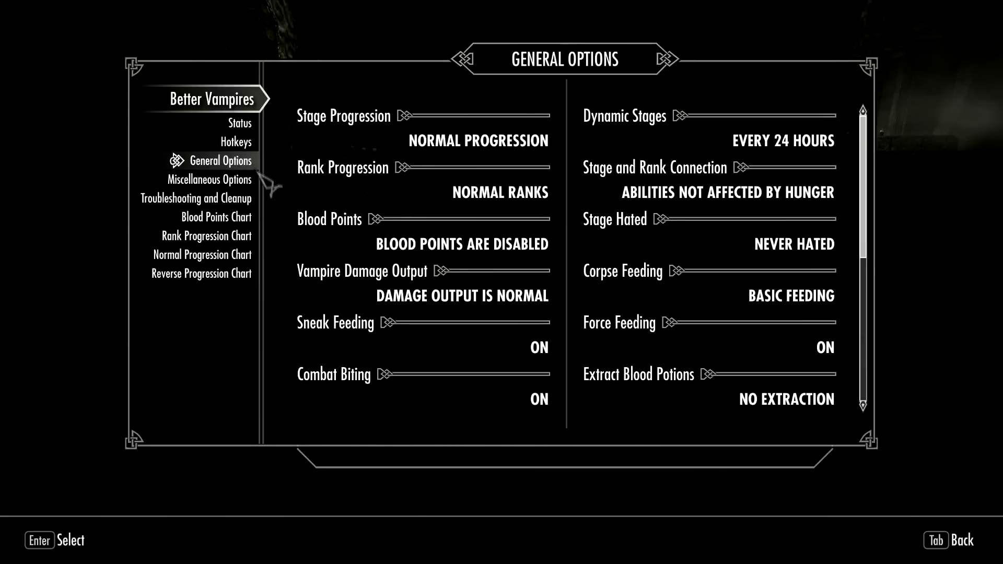
click(520, 142)
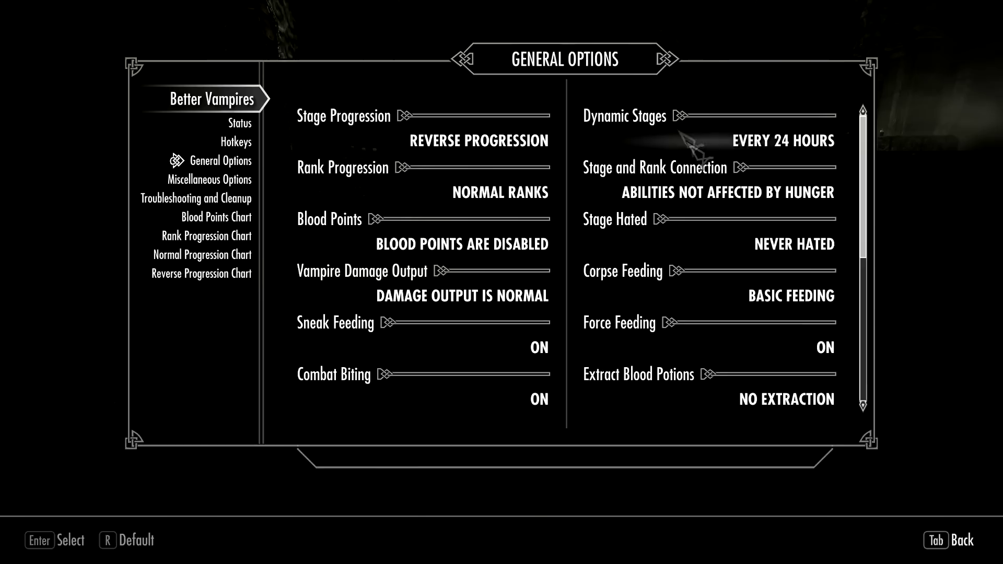
click(664, 193)
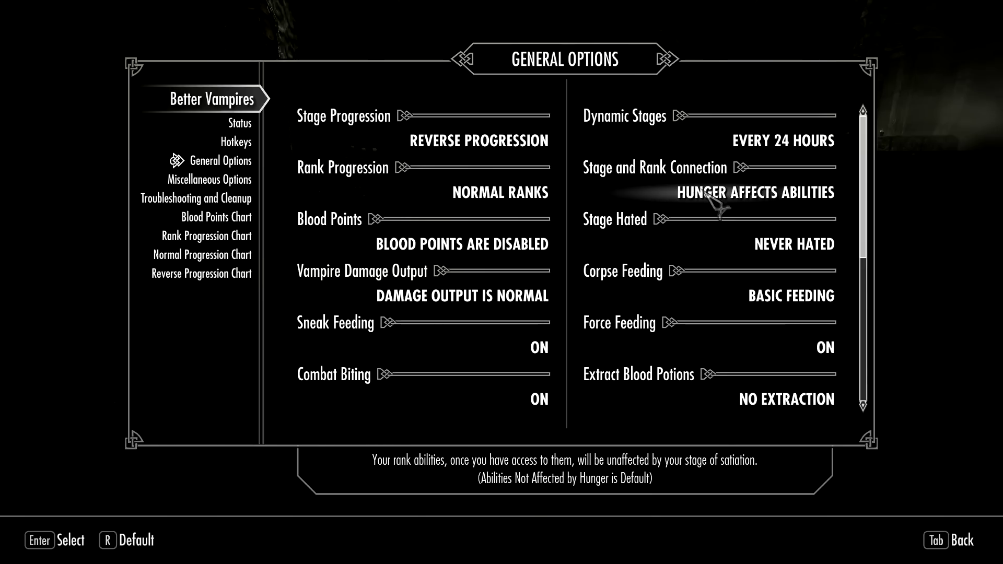
click(782, 307)
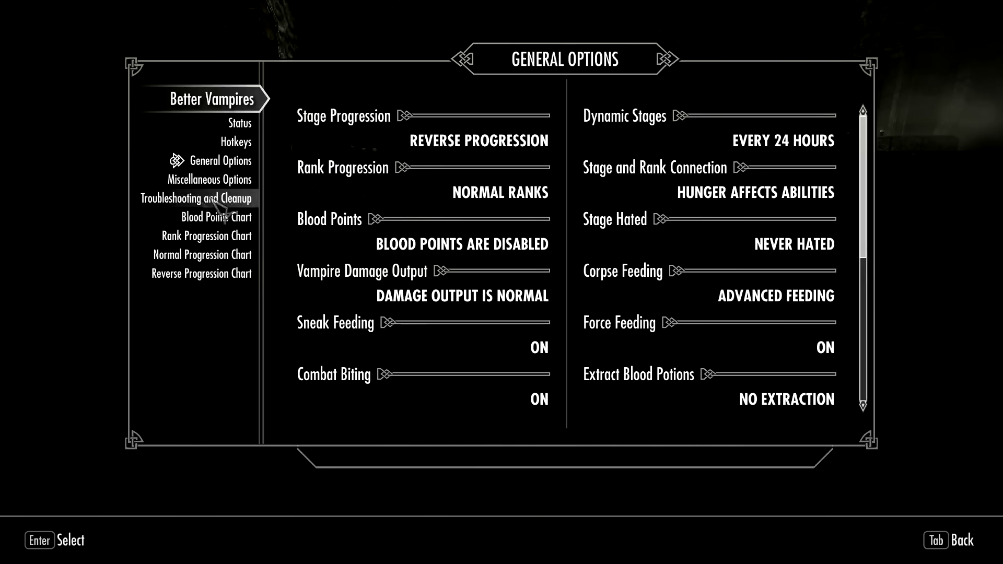
click(405, 245)
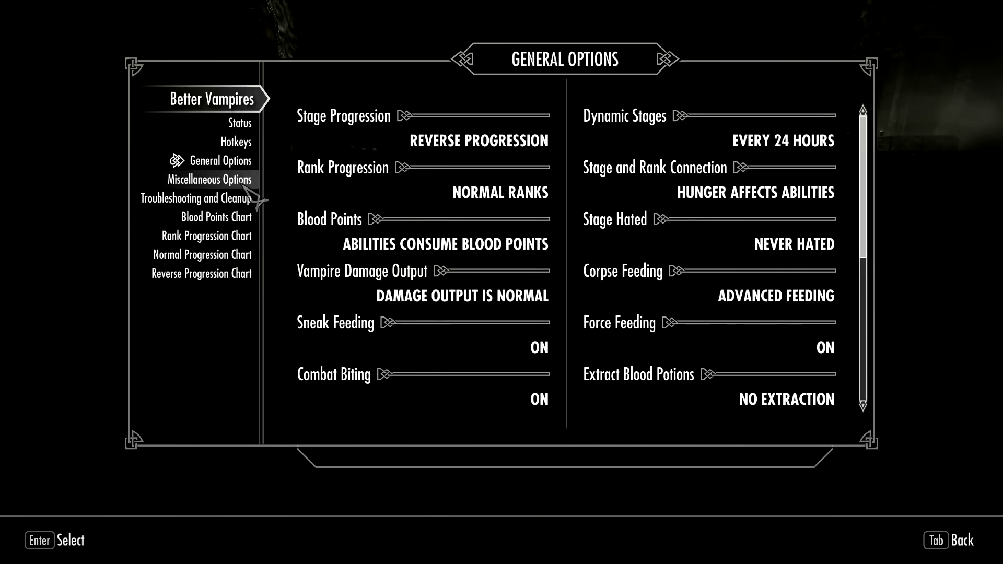
click(230, 180)
click(429, 272)
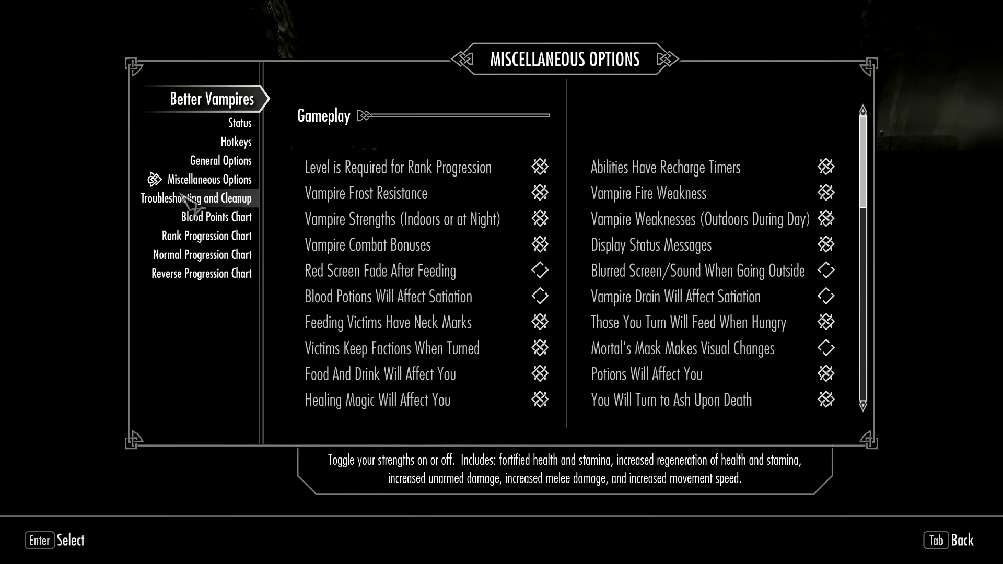
Step: Review the vampire flags and script state on the Better Vampires Status page and return to the game
click(241, 124)
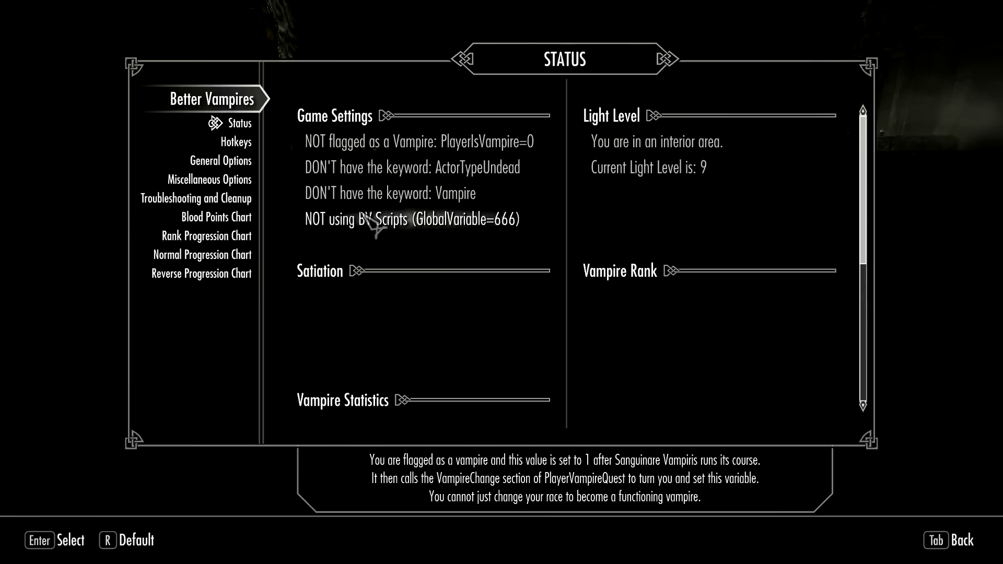
key(Tab)
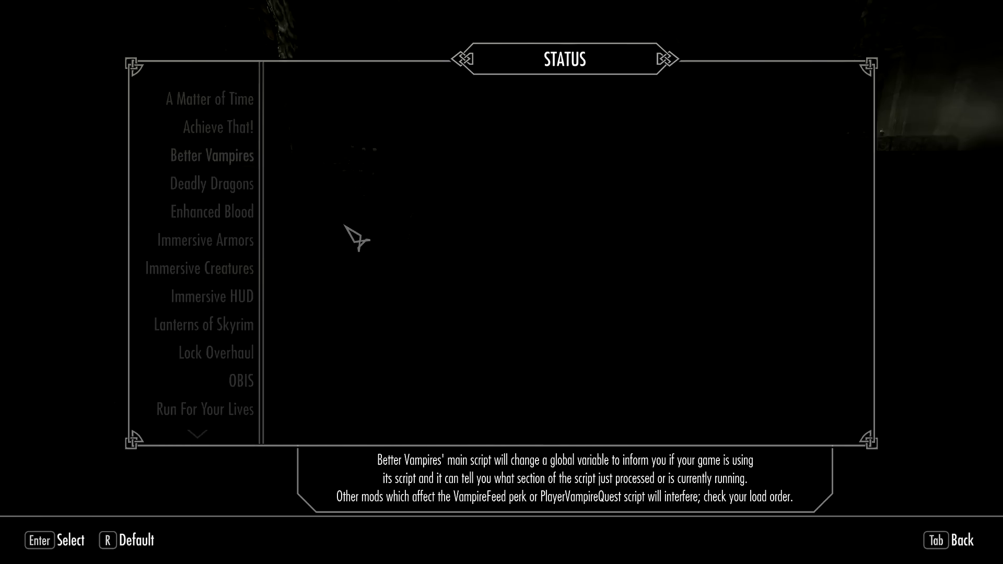
key(Tab)
key(Tab)
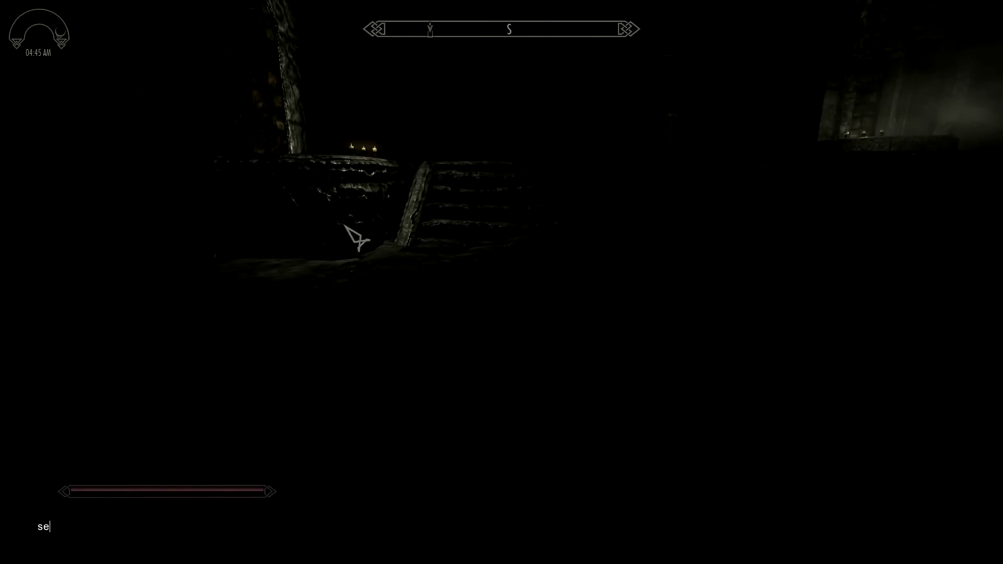
Step: Advance the game date to the 9th of Sun's Dusk with a console command and wait 1 hour
text(sleep)
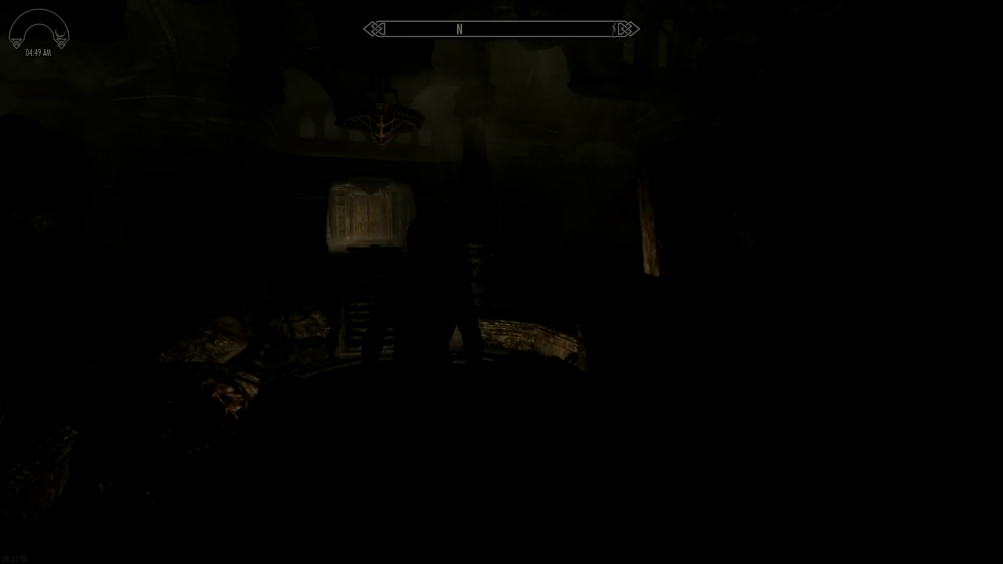
key(t)
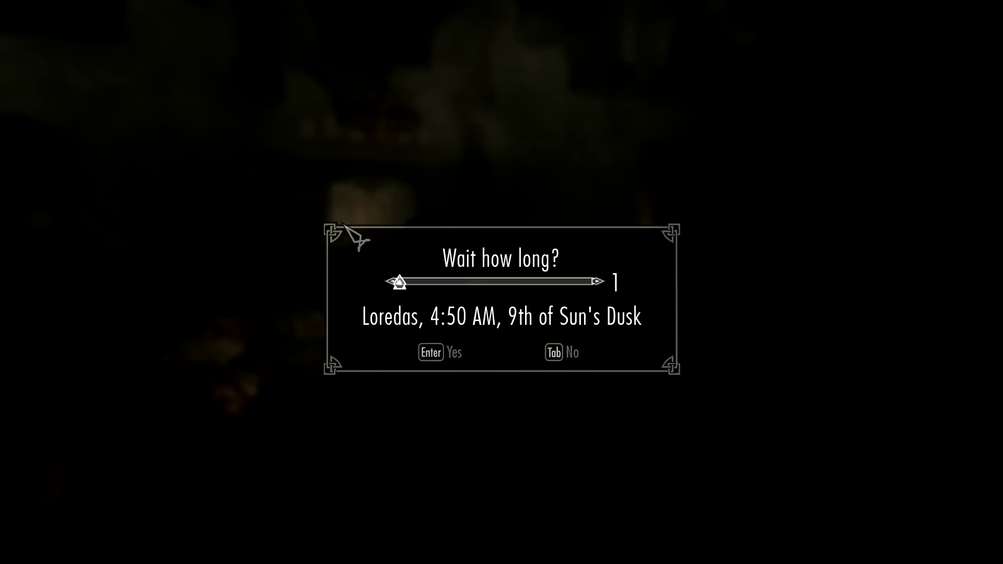
key(Return)
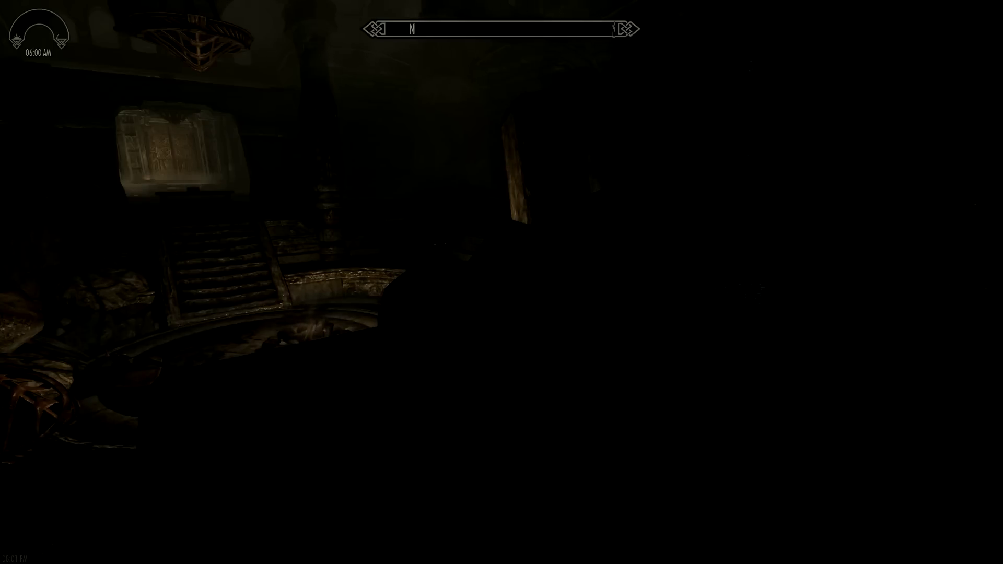
Step: Recheck the vampire flags, satiation and rank on the Better Vampires Status page and return to the game to view the character
key(Escape)
click(264, 346)
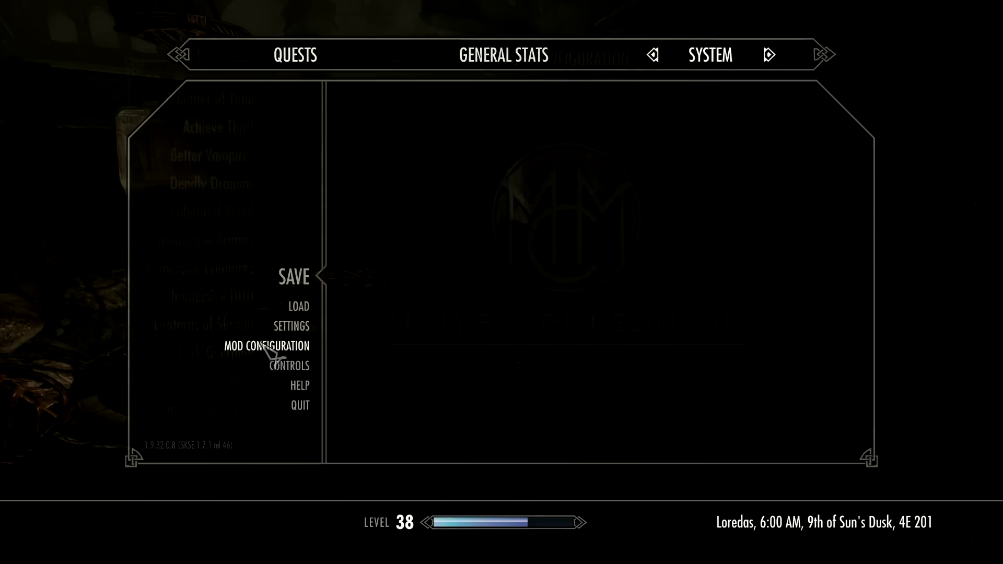
click(258, 157)
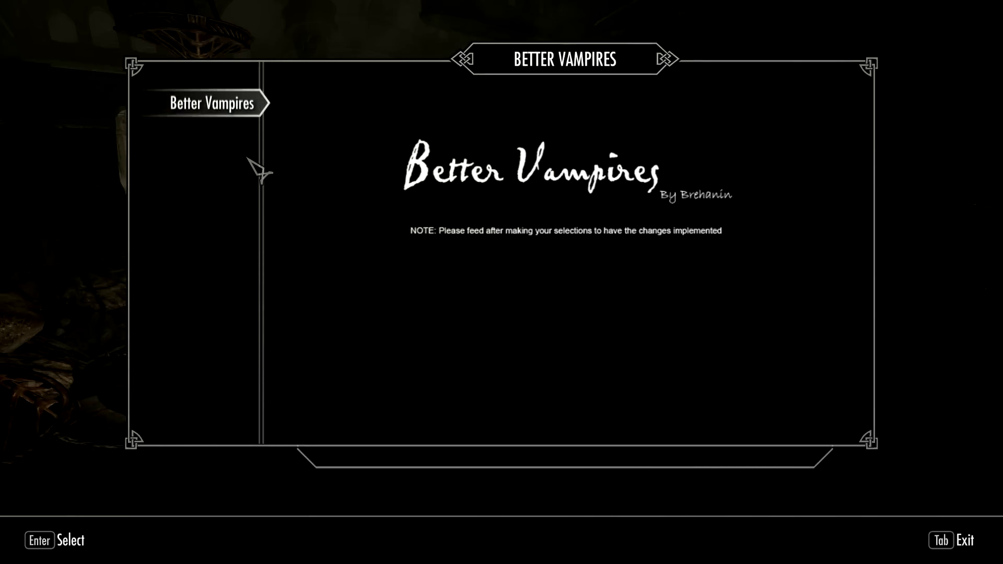
click(242, 131)
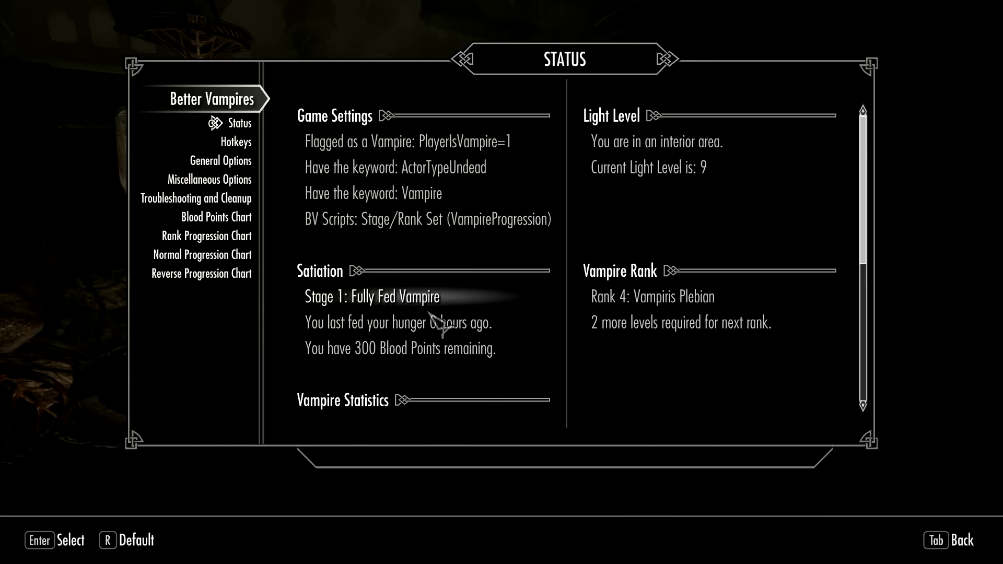
key(Tab)
key(Tab)
key(Tab)
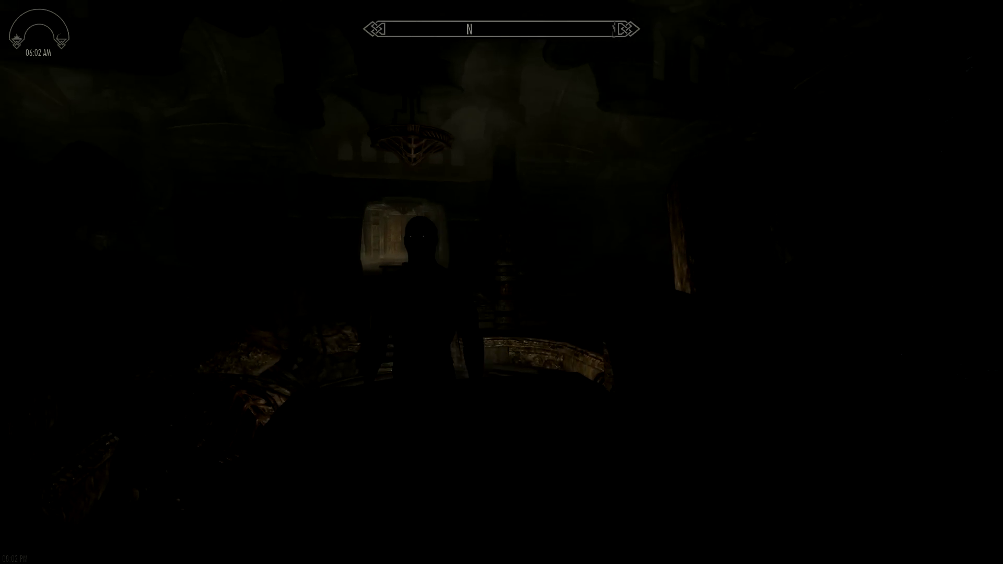
scroll(502, 283, up, 3)
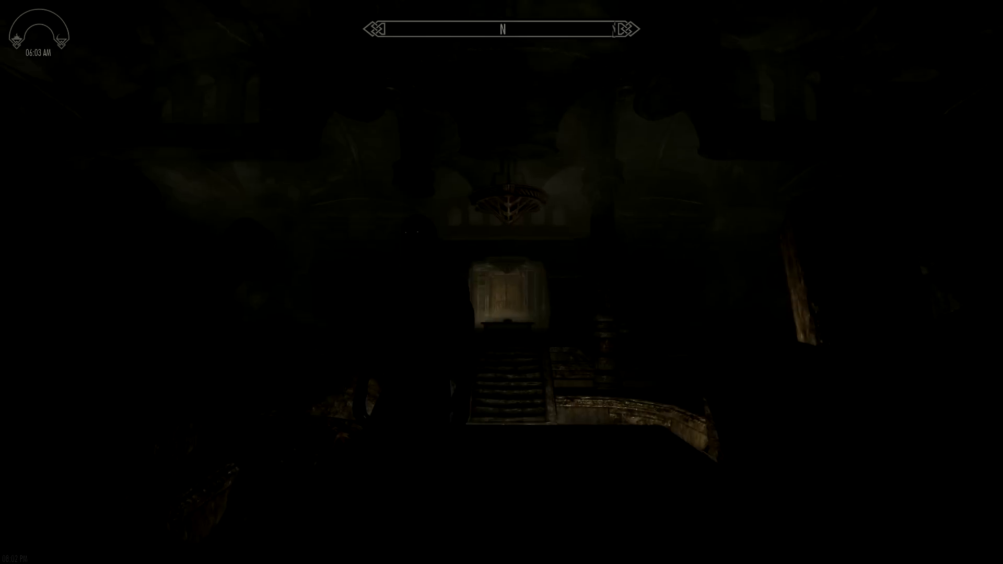